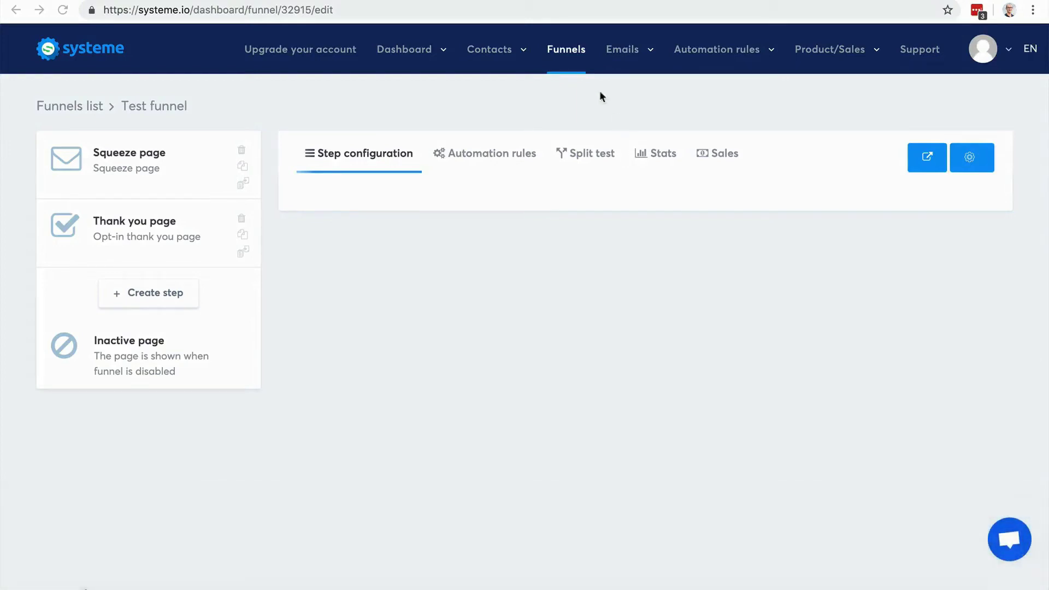
# Step: Leave the Test funnel for the Funnels list and start creating a new funnel
pyautogui.click(581, 88)
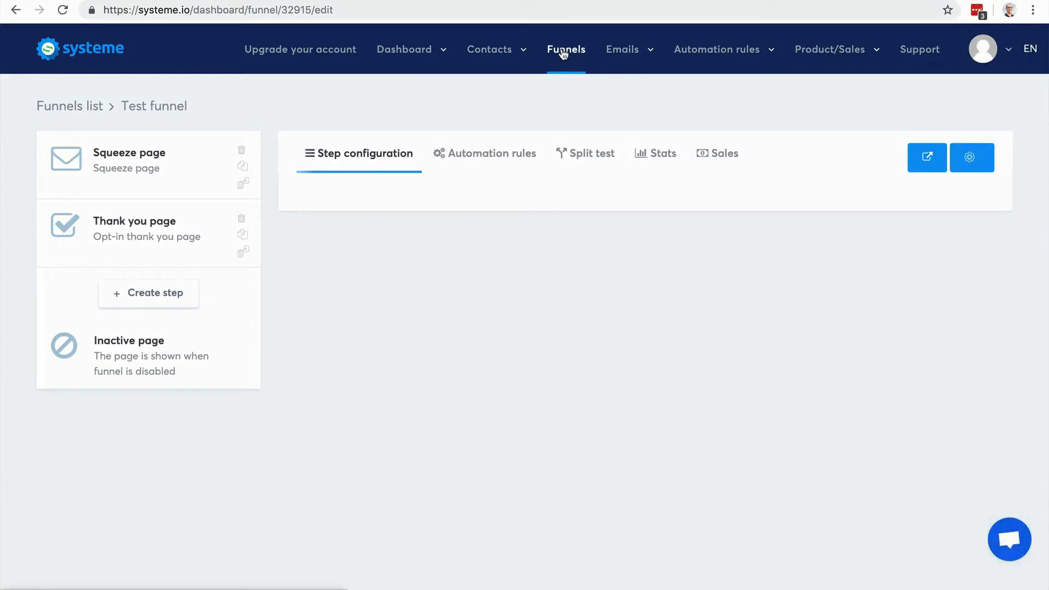
pyautogui.click(564, 54)
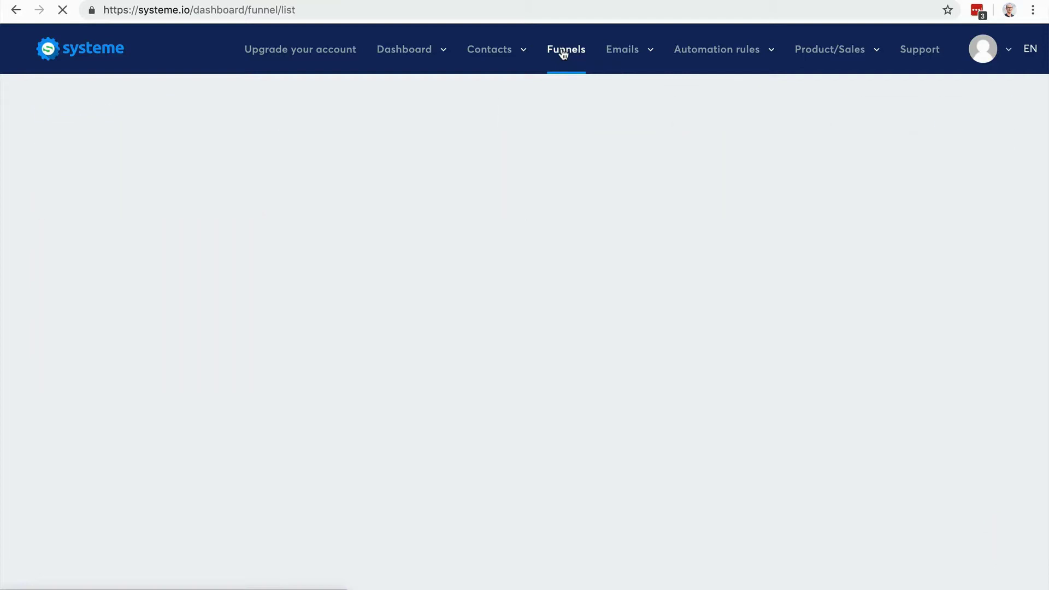
pyautogui.click(983, 109)
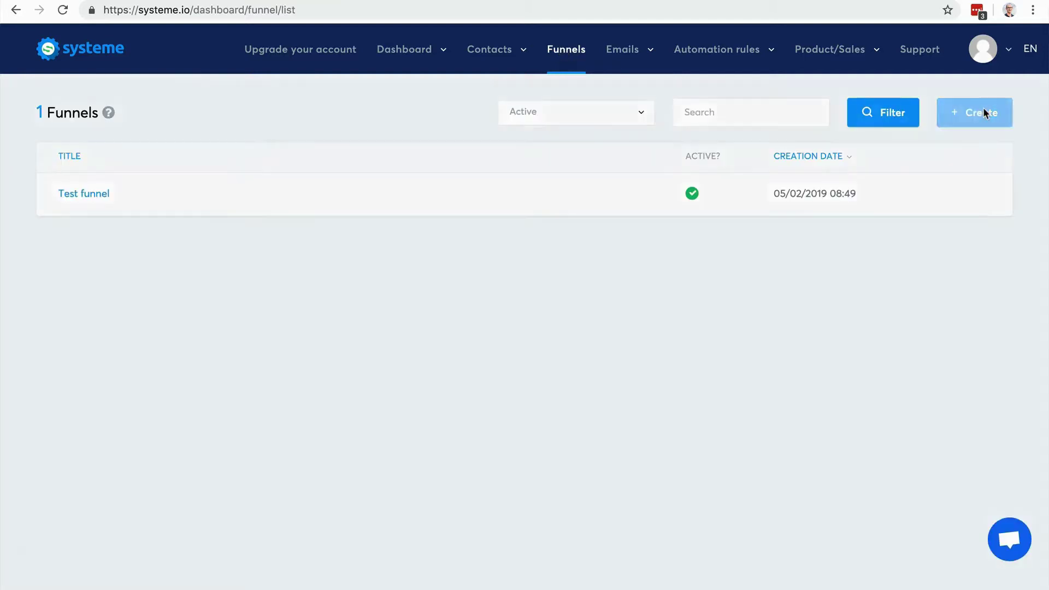
# Step: Create the 'List building' funnel of type Build an audience, with U.S. Dollar currency
pyautogui.click(381, 158)
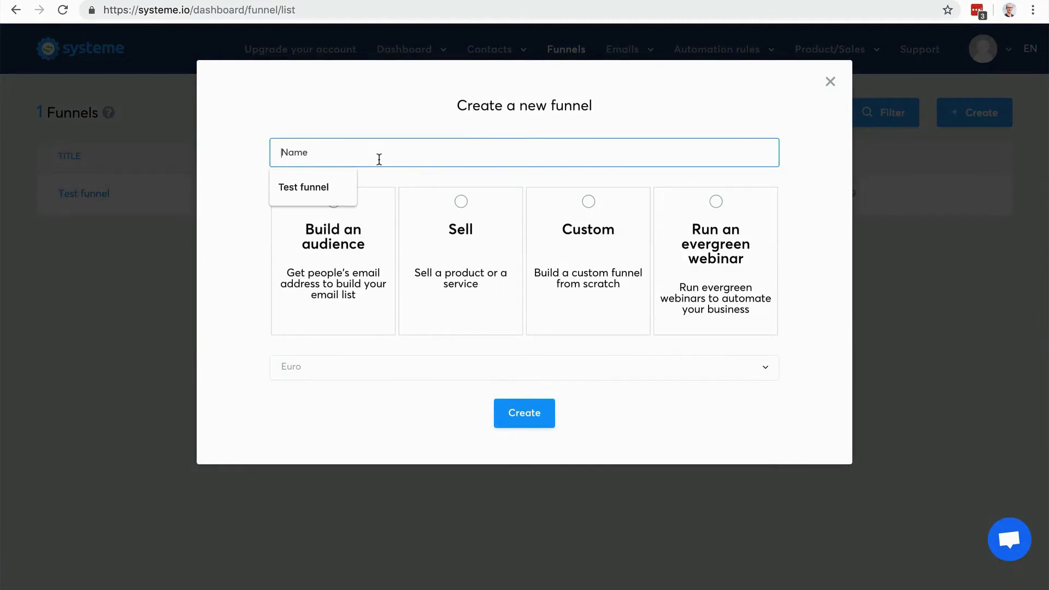
pyautogui.write('List building')
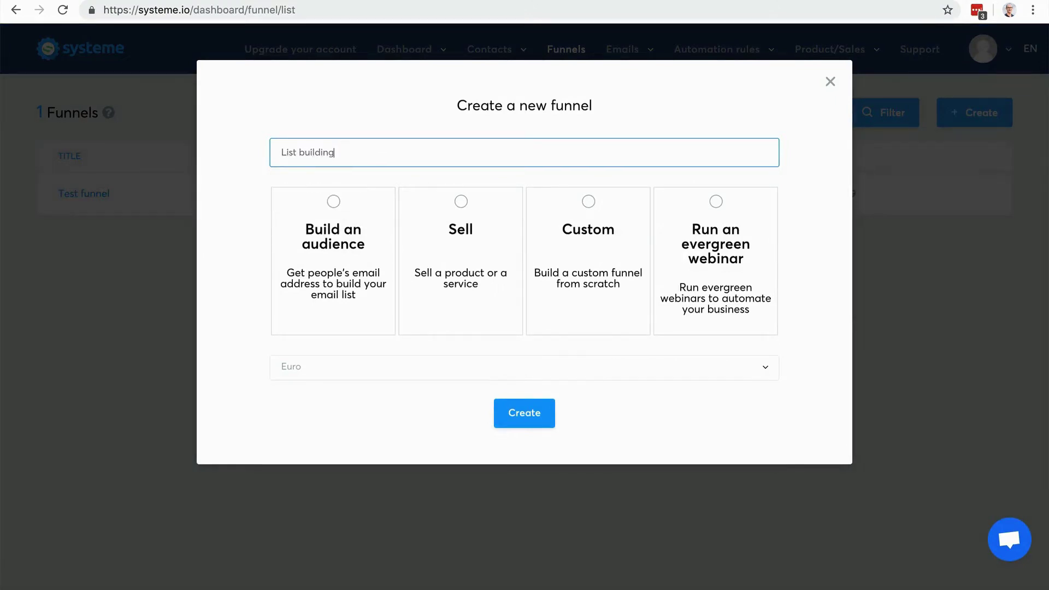
pyautogui.click(332, 203)
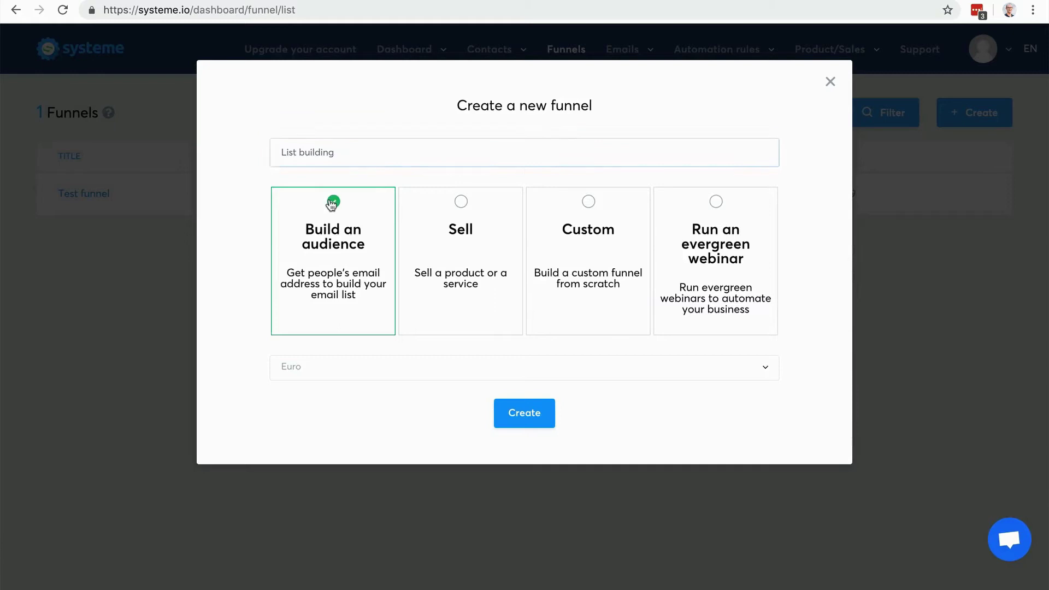
pyautogui.click(716, 376)
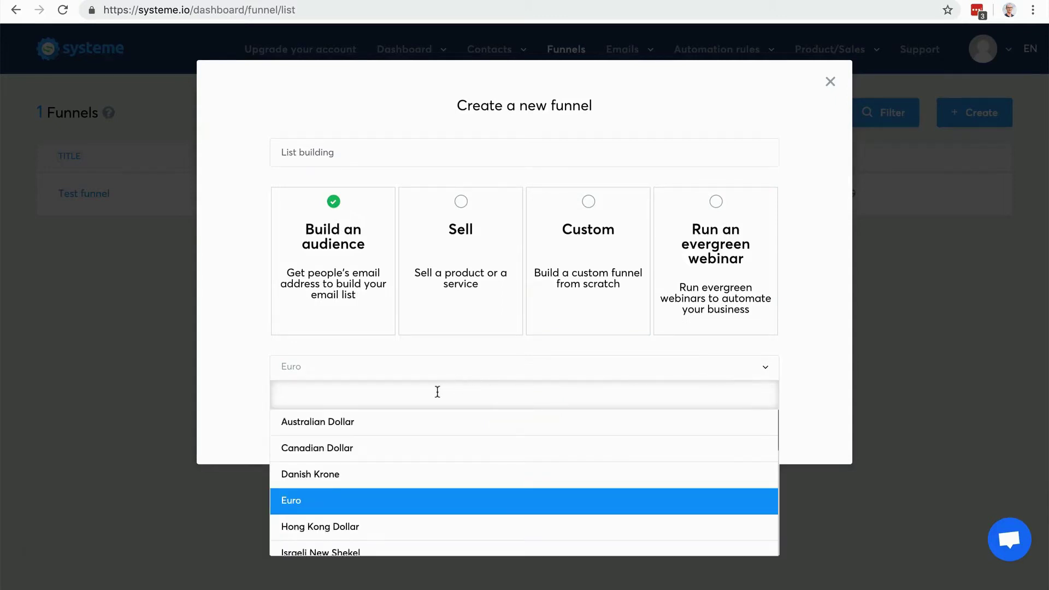
pyautogui.write('us')
pyautogui.press('Return')
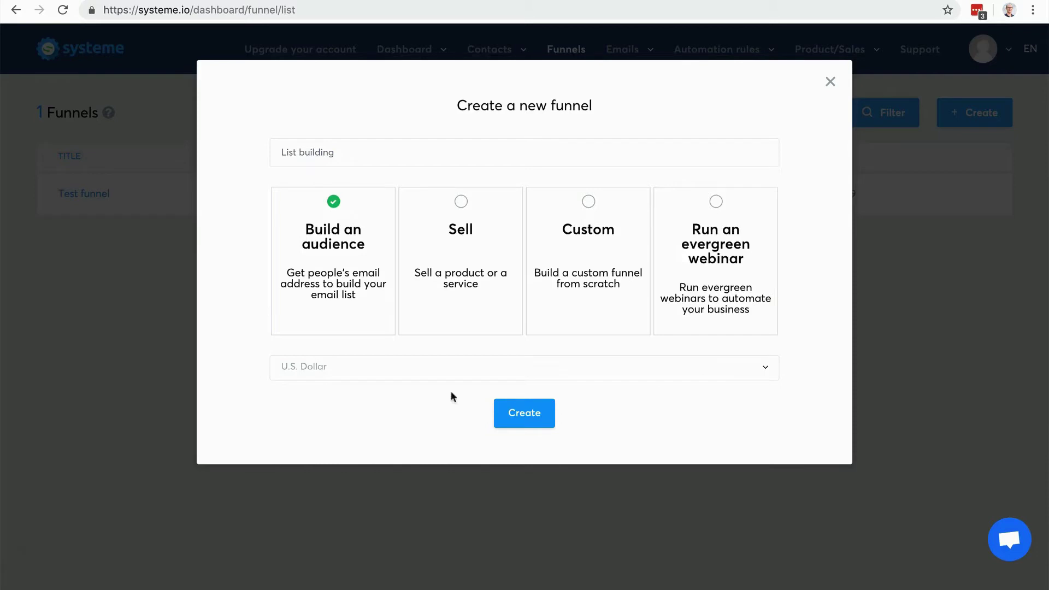
pyautogui.click(529, 411)
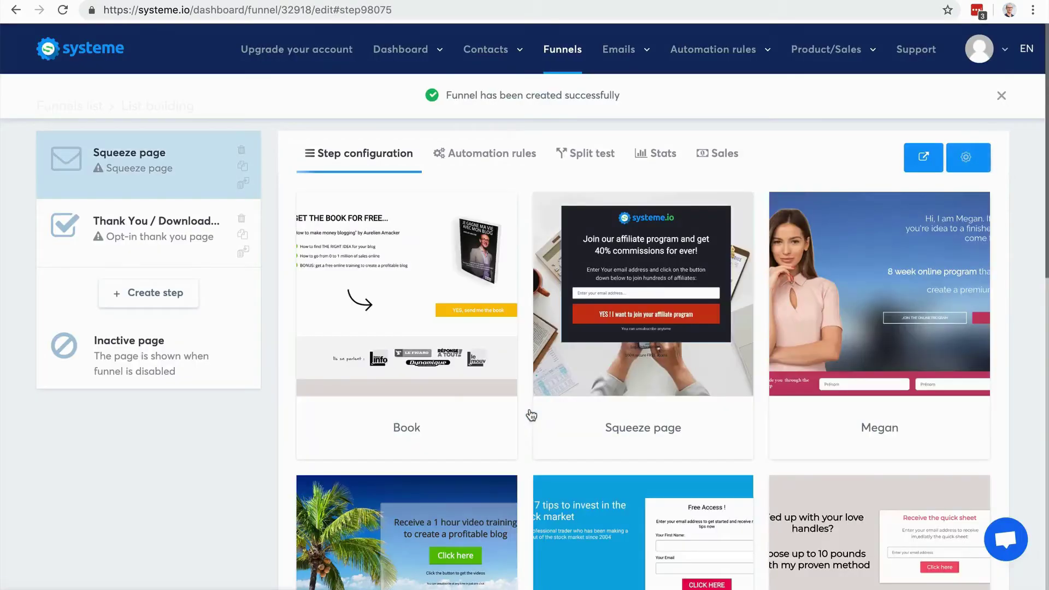
# Step: Browse the template gallery and assign a squeeze page template to the Squeeze page step
pyautogui.moveTo(984, 256)
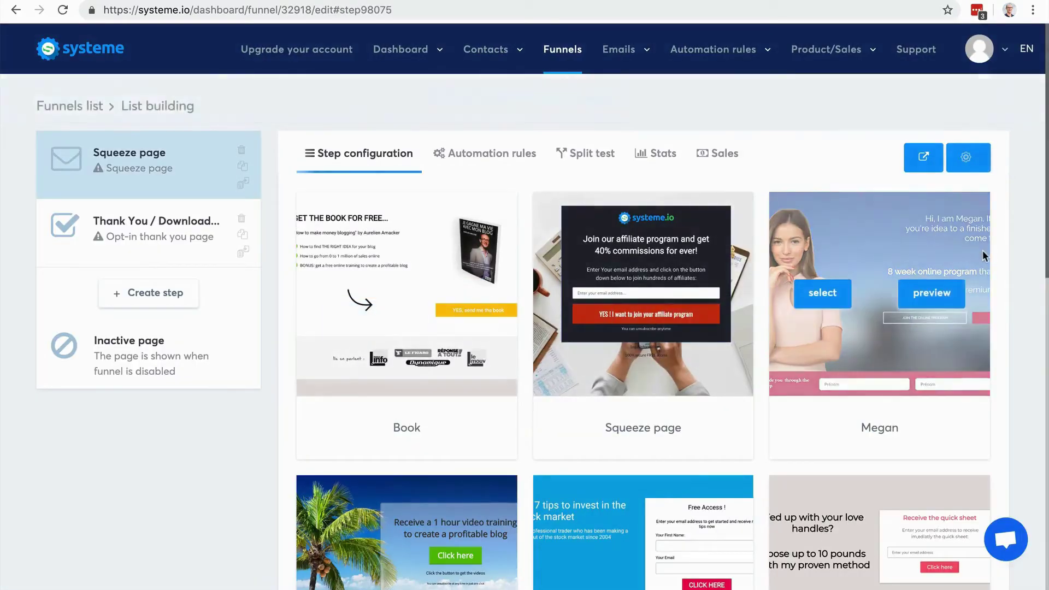
pyautogui.scroll(-5, 983, 254)
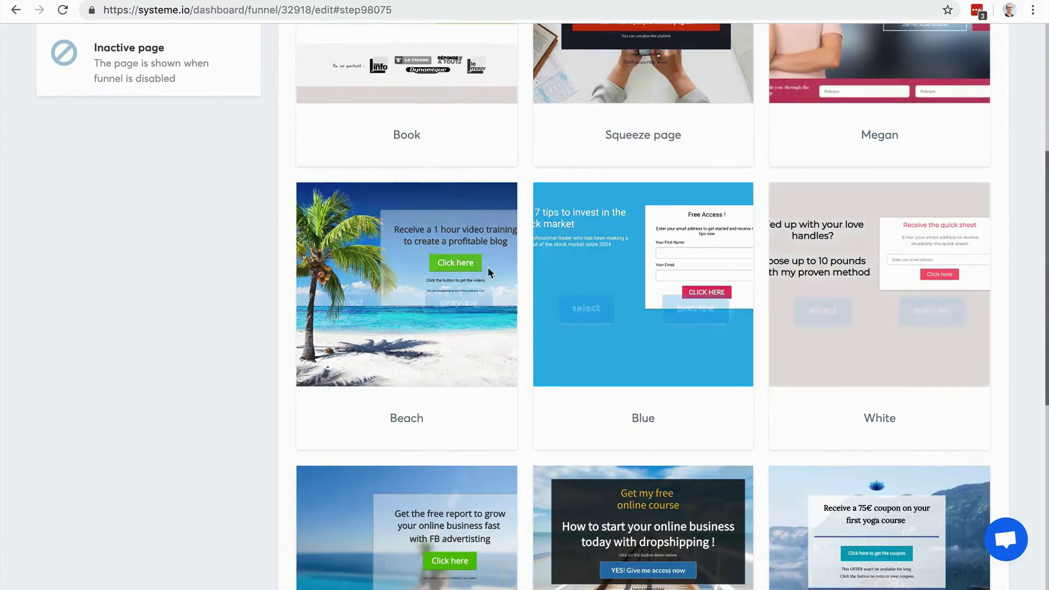
pyautogui.moveTo(683, 304)
pyautogui.scroll(-1, 684, 304)
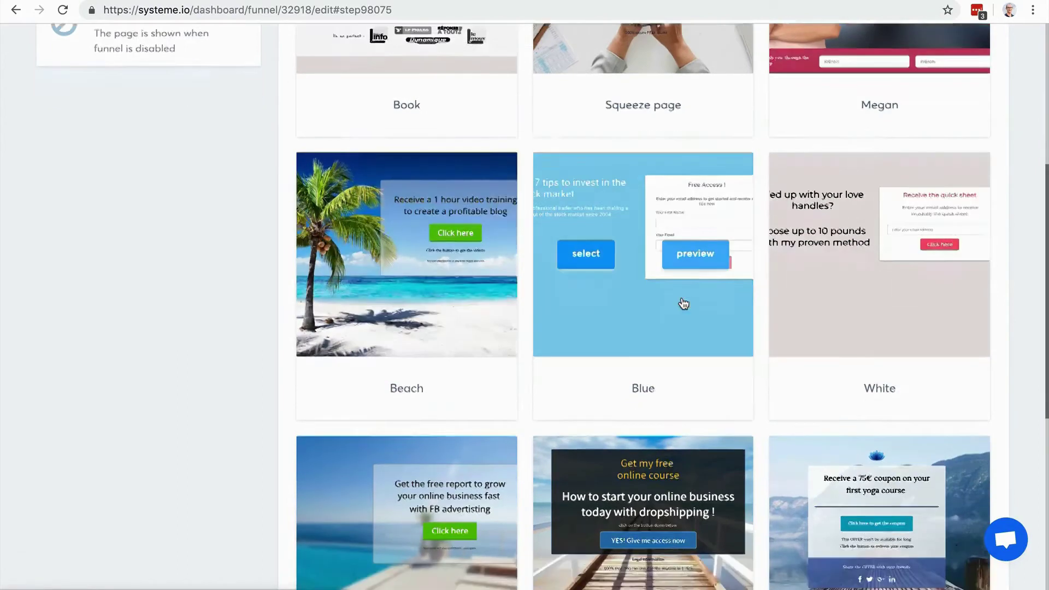
pyautogui.scroll(-3, 684, 304)
pyautogui.click(571, 360)
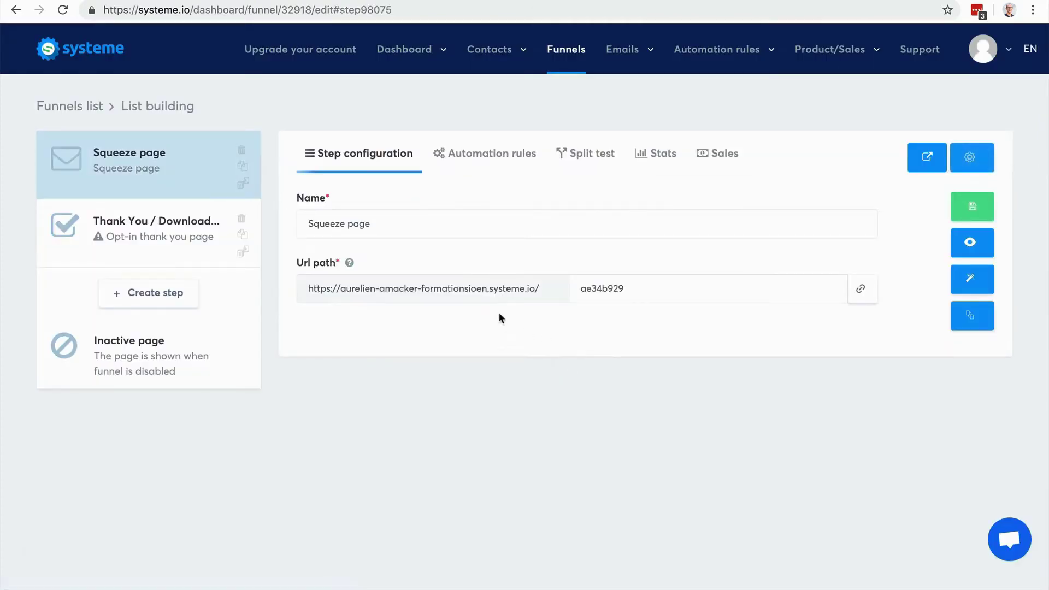
# Step: Give the Thank You / Download step the Opt-in thank you page template, then reopen Squeeze page
pyautogui.click(169, 239)
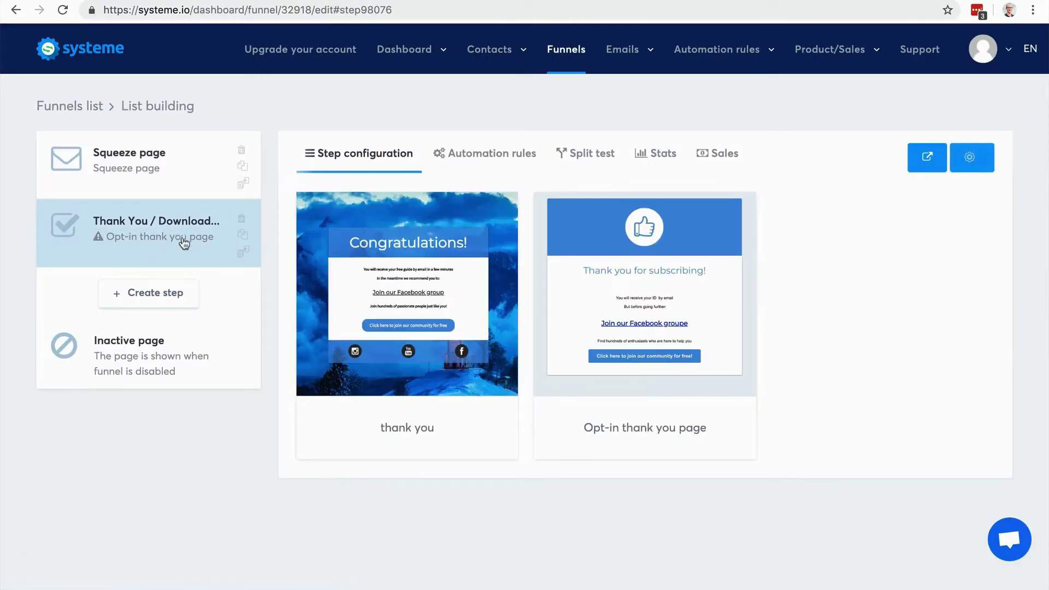
pyautogui.click(590, 303)
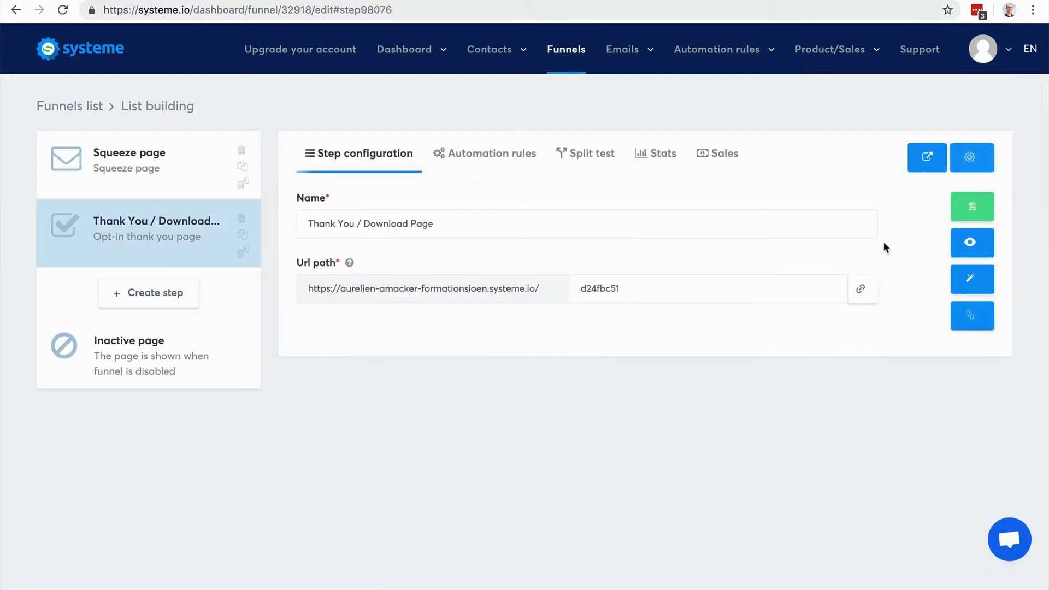
pyautogui.click(171, 177)
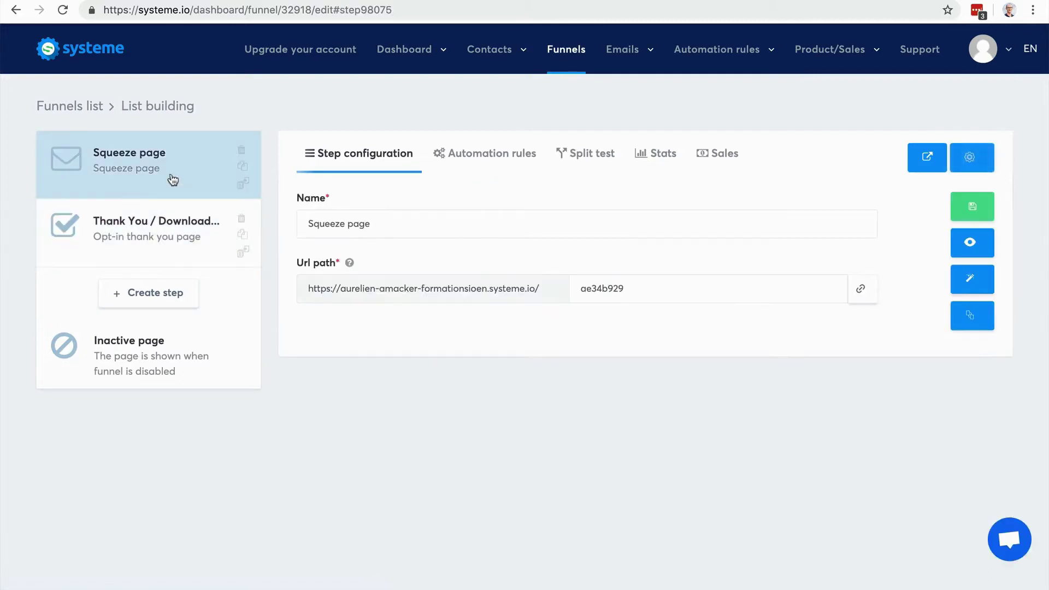
# Step: Save a Squeeze page automation rule that adds the Blog-leads tag when the form is subscribed
pyautogui.click(477, 156)
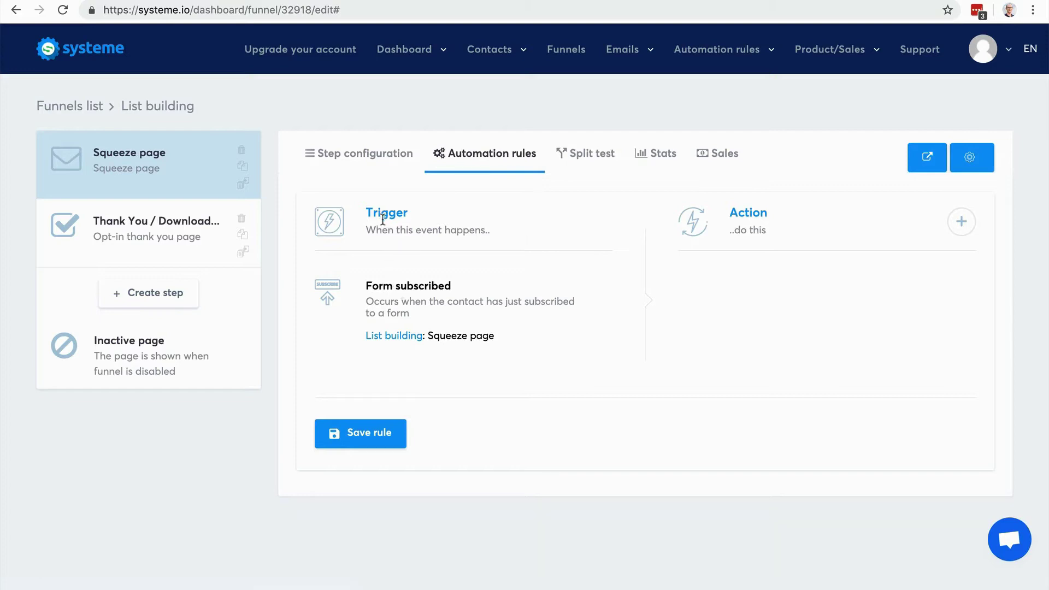
pyautogui.click(472, 166)
pyautogui.click(384, 339)
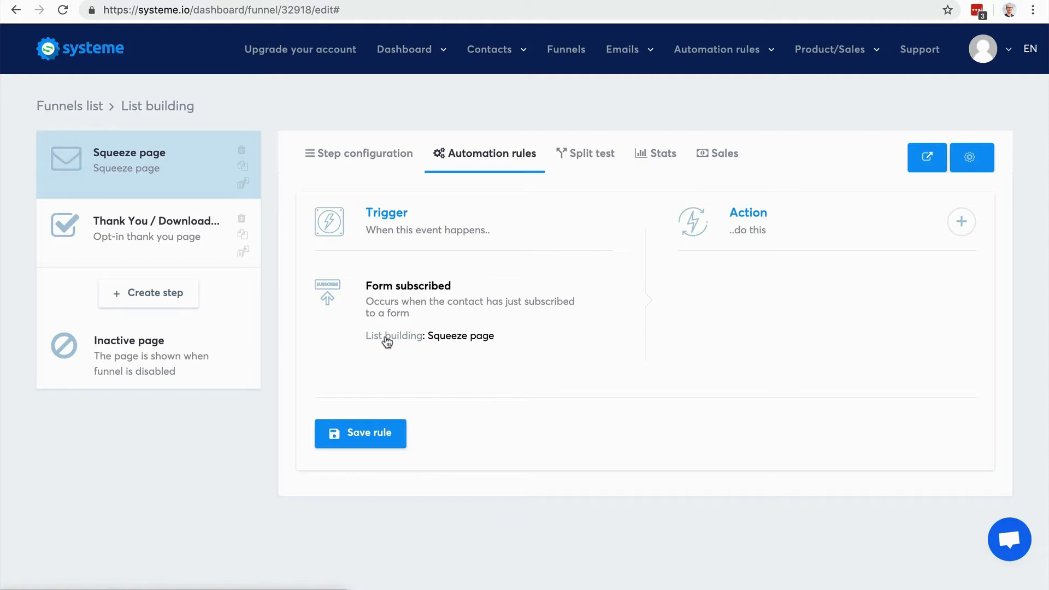
pyautogui.click(960, 223)
pyautogui.scroll(-1, 561, 224)
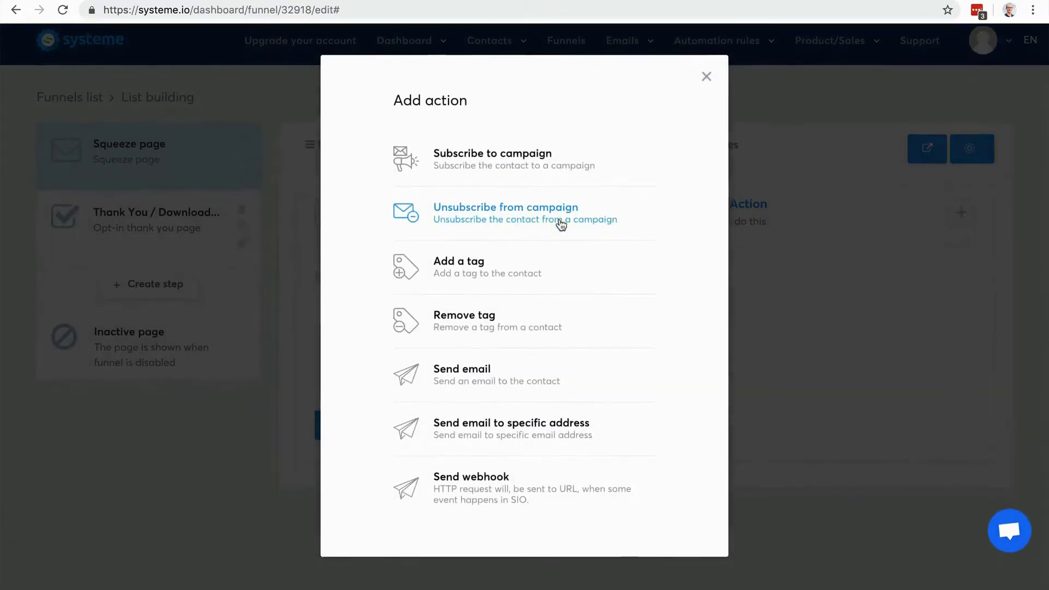
pyautogui.scroll(1, 478, 159)
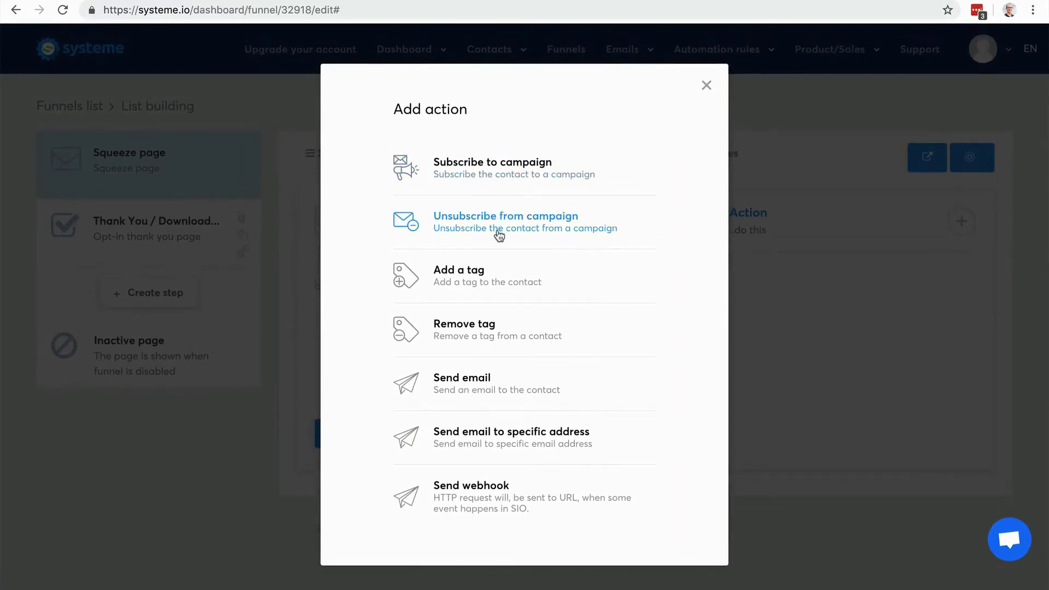
pyautogui.click(473, 282)
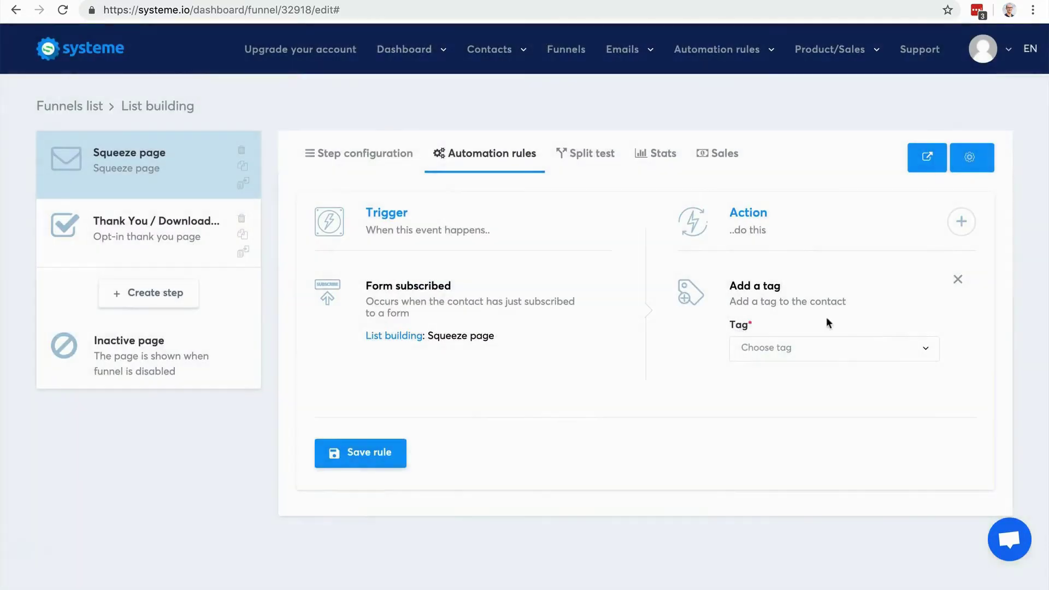
pyautogui.click(831, 353)
pyautogui.click(826, 400)
pyautogui.click(377, 453)
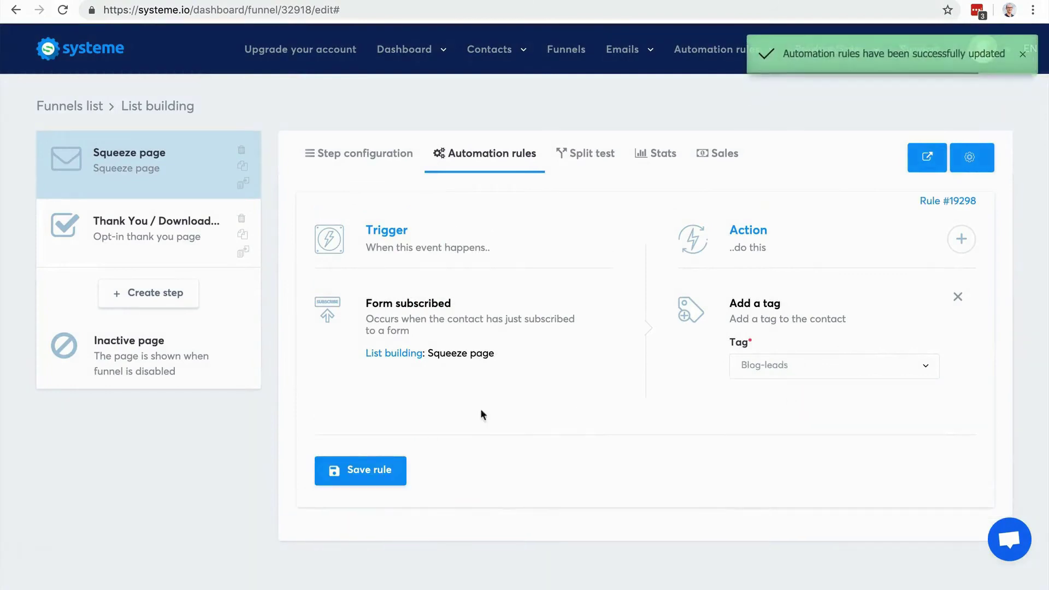
pyautogui.moveTo(701, 60)
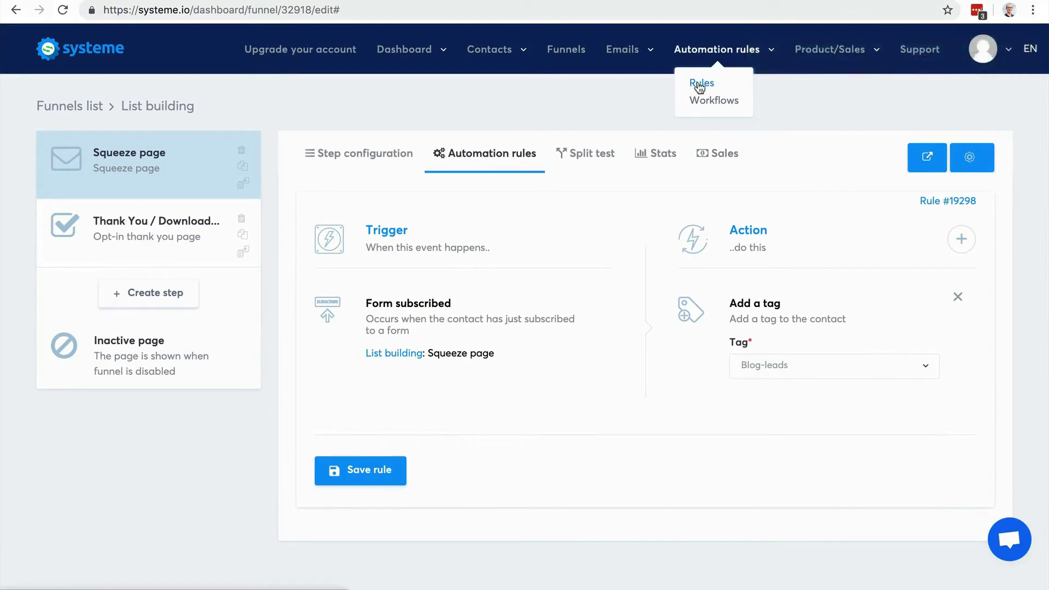
# Step: Check the Blog-leads rule in the Automation rules list, then go back to the Squeeze page step
pyautogui.click(699, 85)
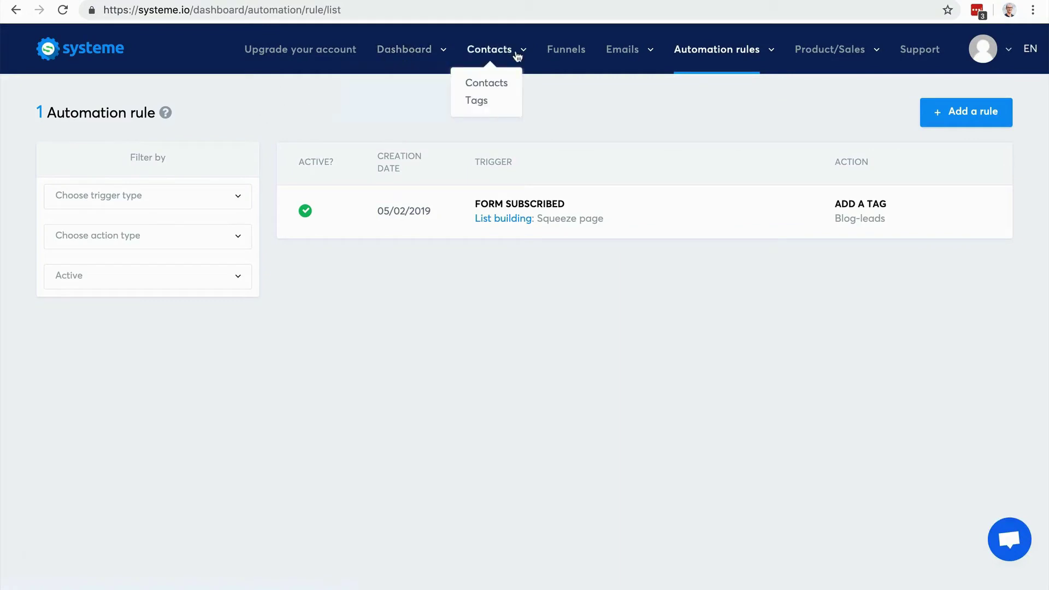
pyautogui.click(15, 12)
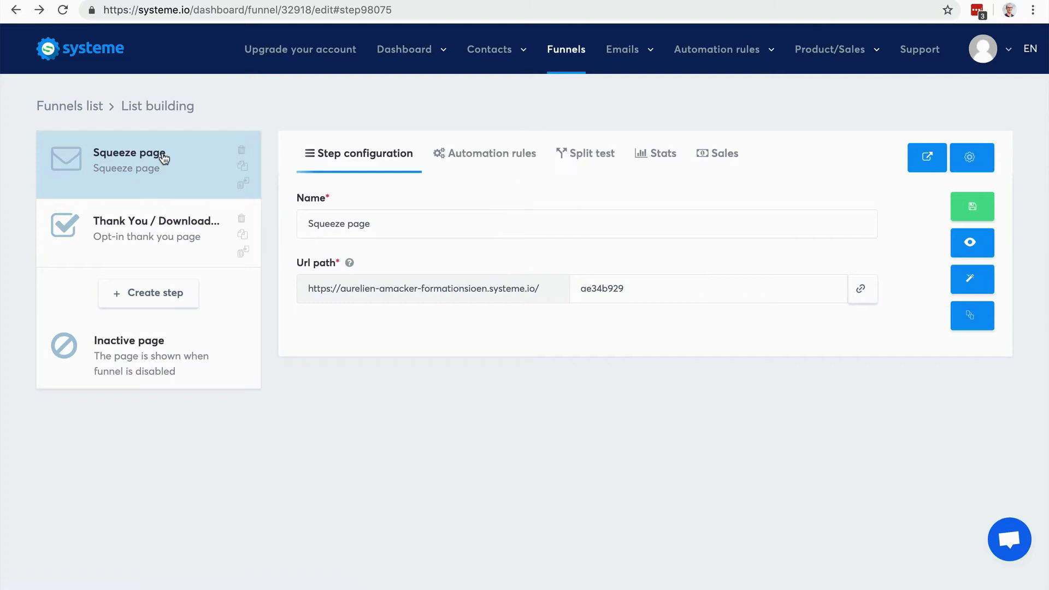
# Step: Create an Inline form step called 'Optin form' and apply the Green template
pyautogui.click(153, 293)
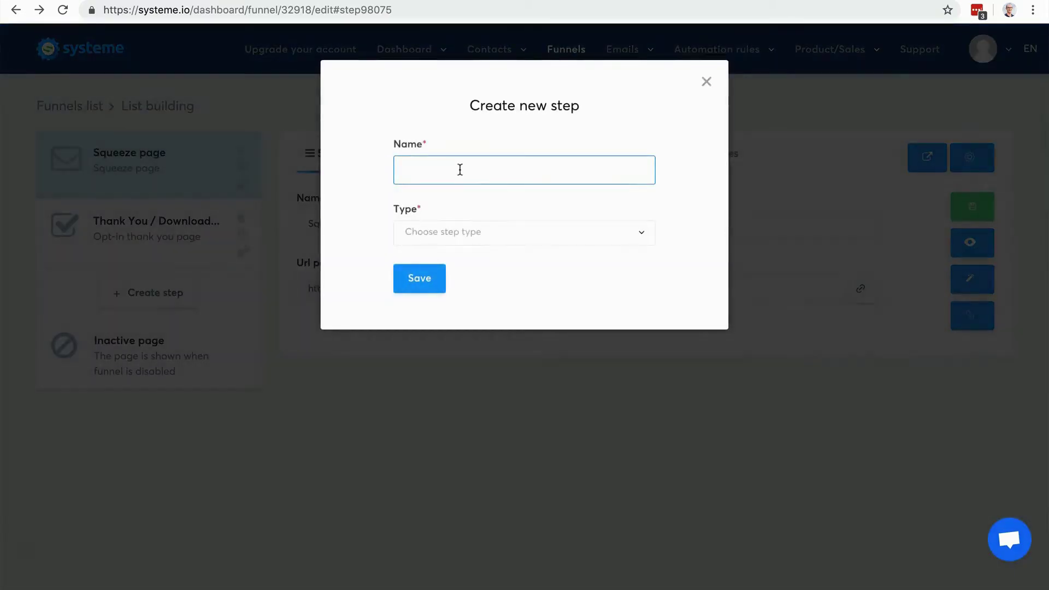
pyautogui.write('Optin form')
pyautogui.click(601, 240)
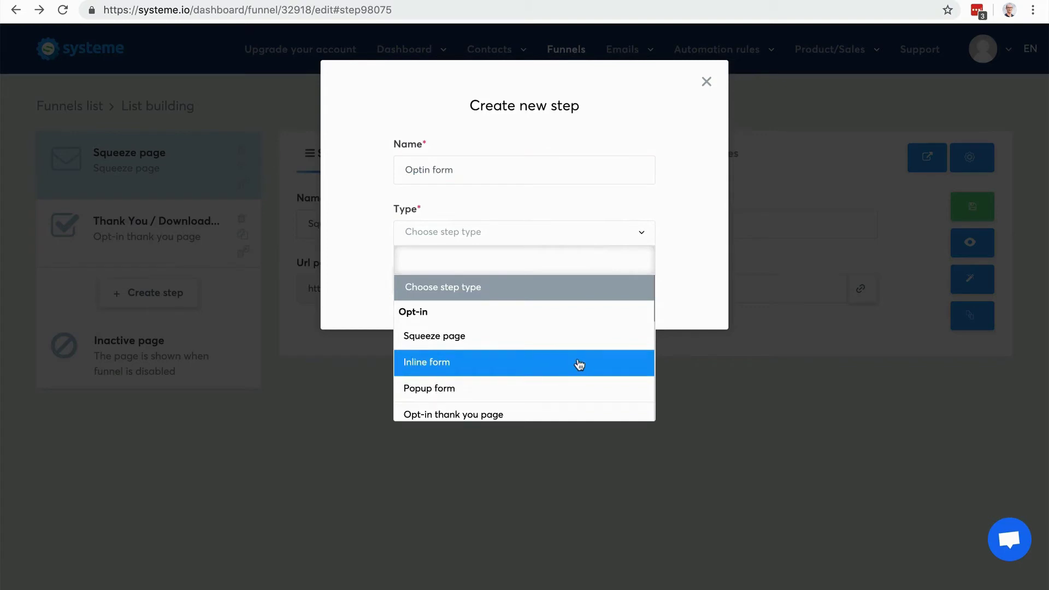
pyautogui.click(526, 369)
pyautogui.click(418, 280)
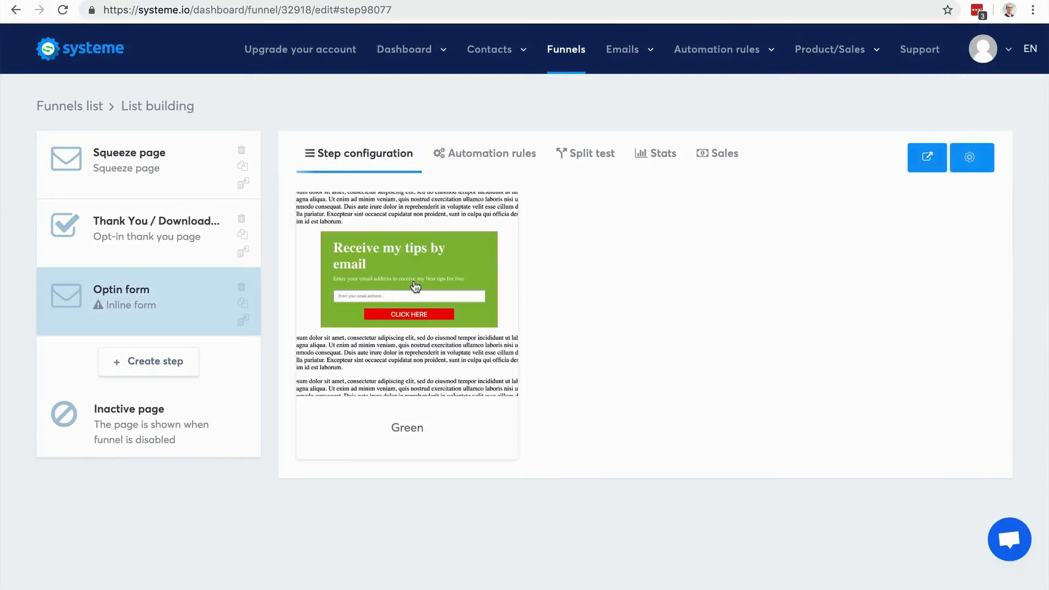
pyautogui.click(352, 300)
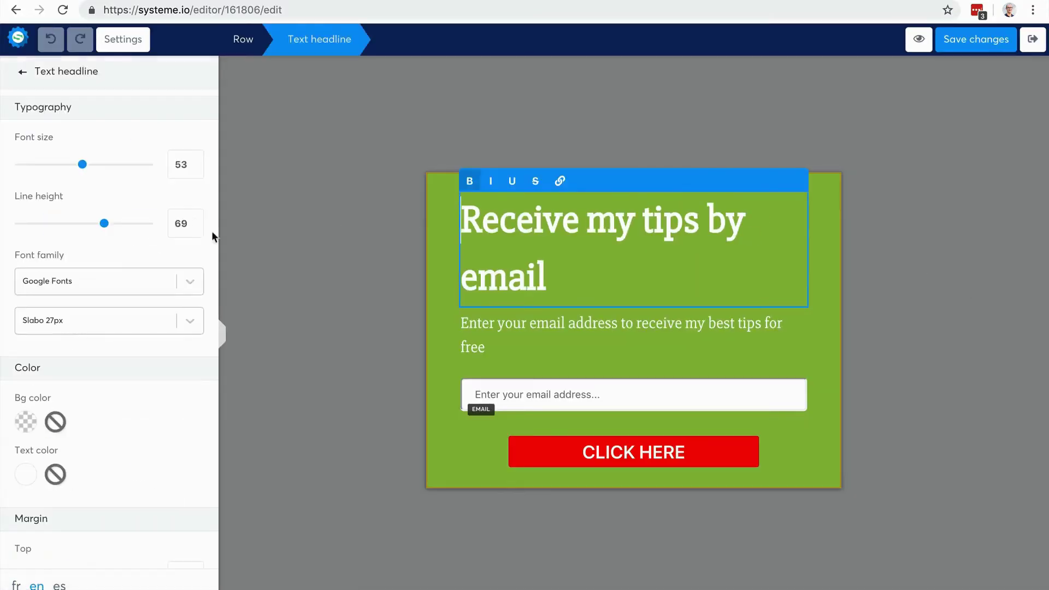
# Step: Centre-align the 'Receive my tips by email' headline
pyautogui.scroll(-6, 96, 293)
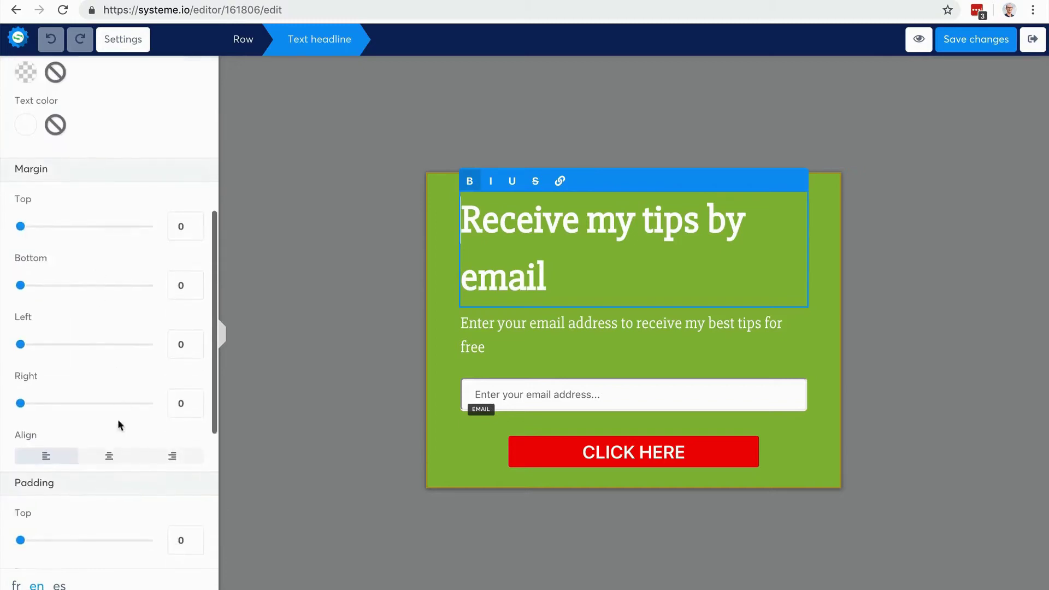
pyautogui.click(109, 456)
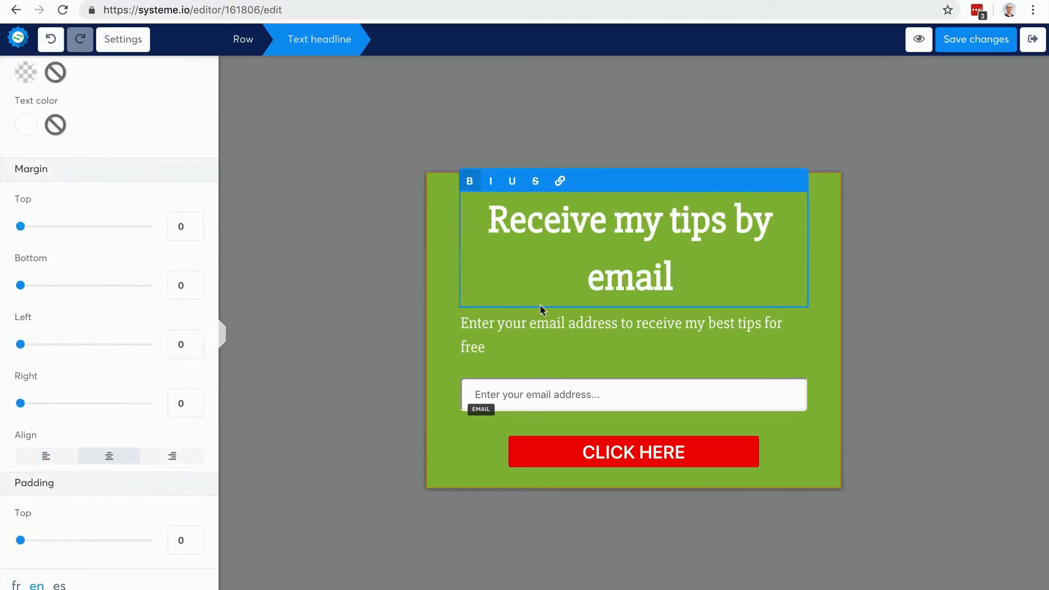
pyautogui.click(434, 227)
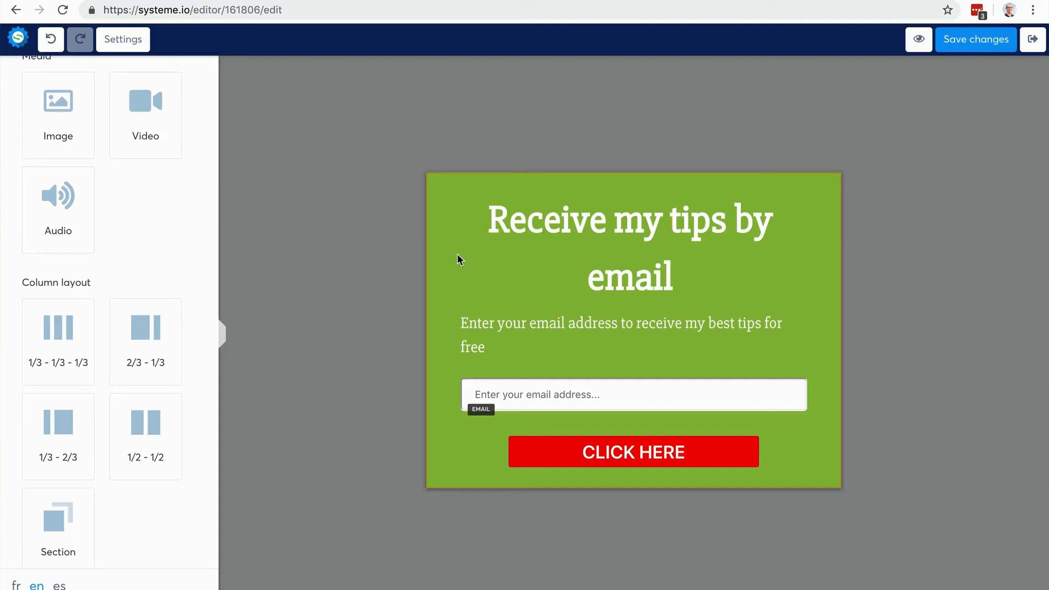
# Step: Look through the page-wide border and shadow settings, then return to the page elements
pyautogui.click(119, 44)
pyautogui.scroll(-1, 116, 199)
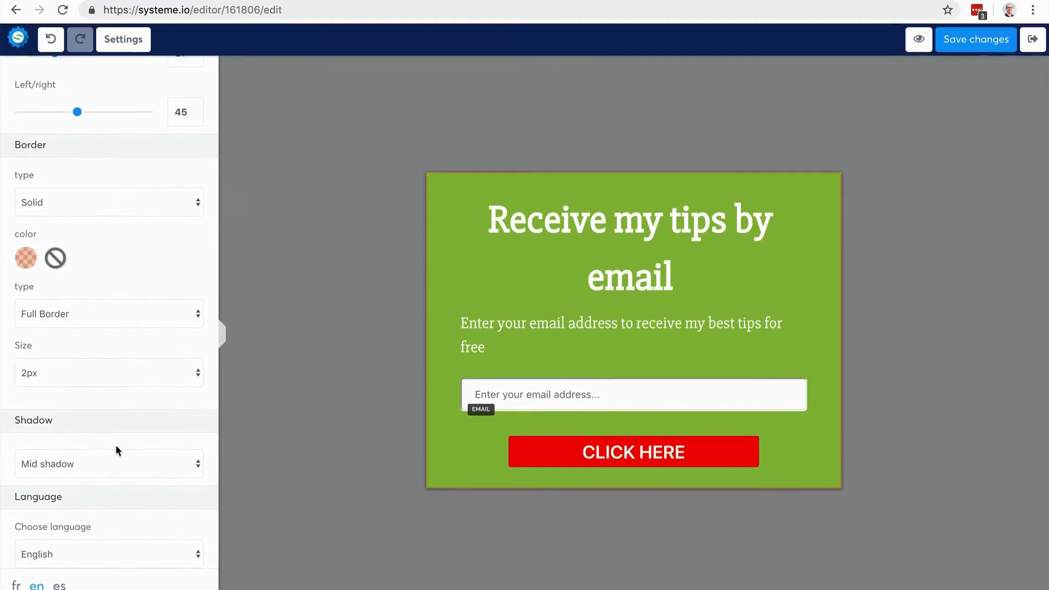
pyautogui.scroll(2, 116, 444)
pyautogui.click(134, 43)
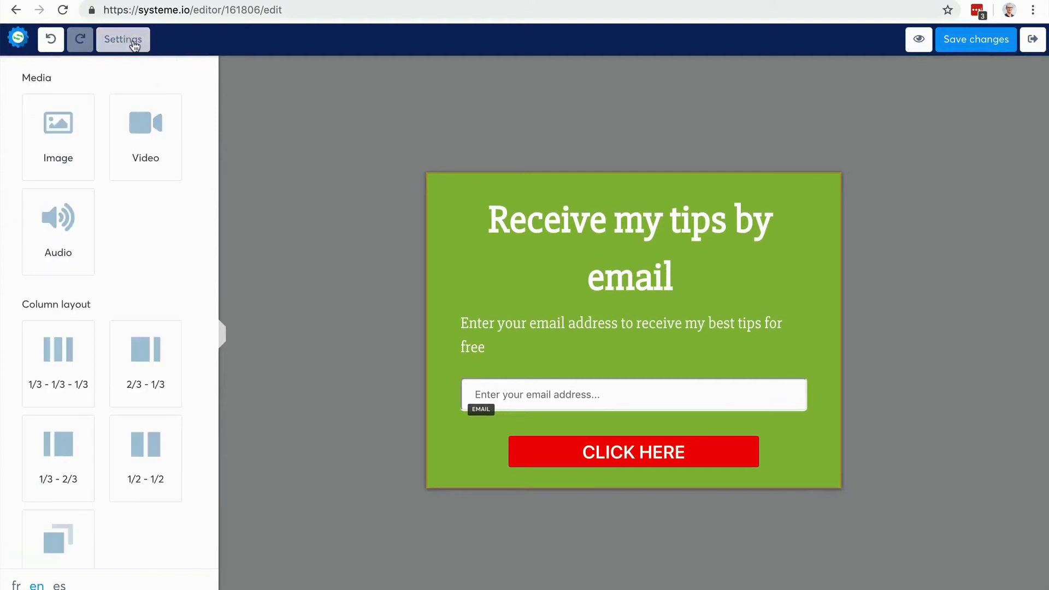
pyautogui.click(529, 212)
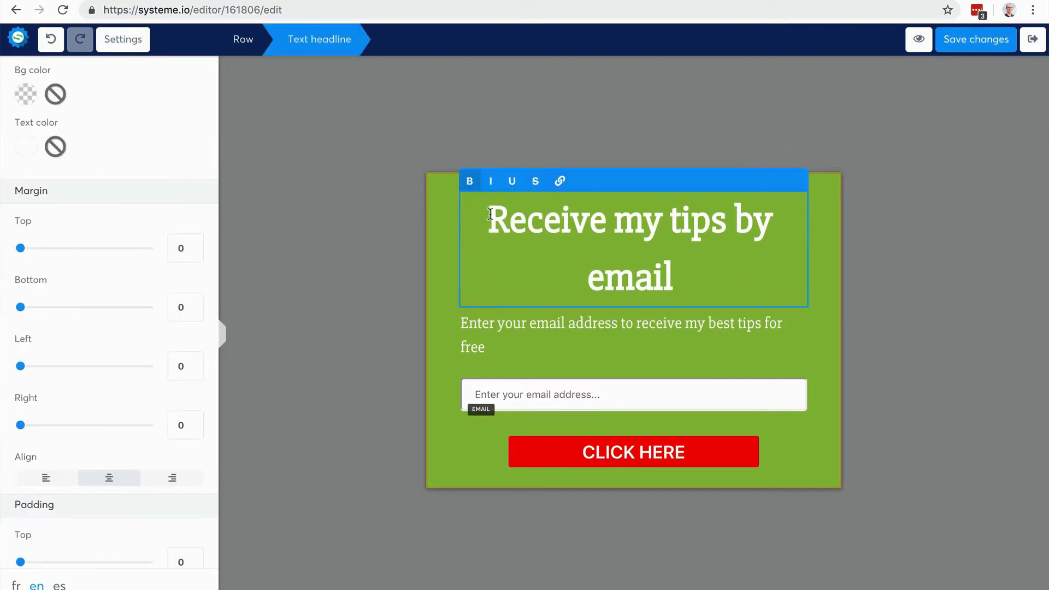
pyautogui.click(446, 210)
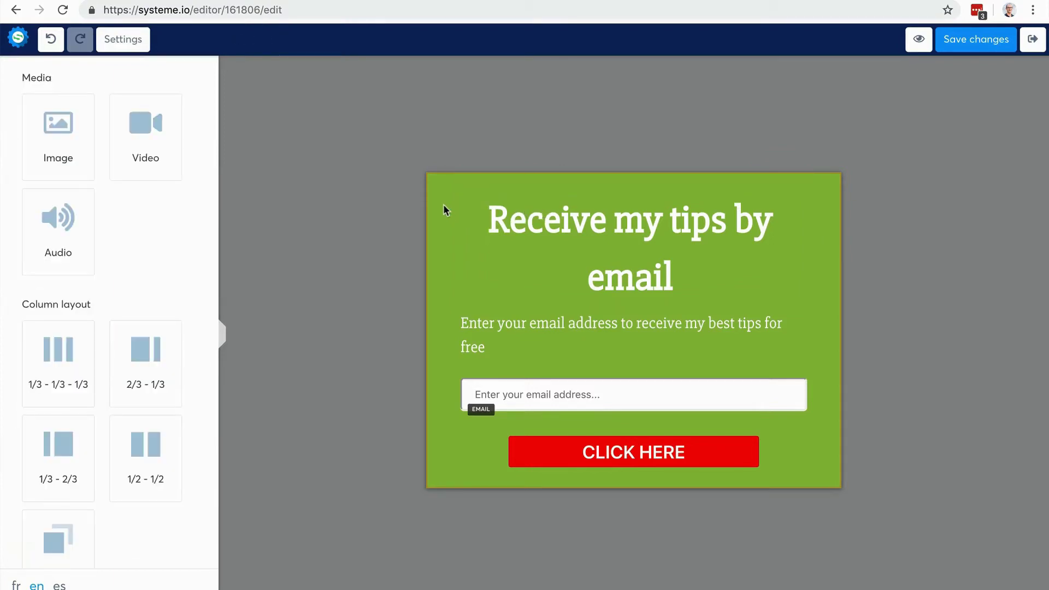
# Step: Make the form's border colour and background colour white
pyautogui.click(123, 39)
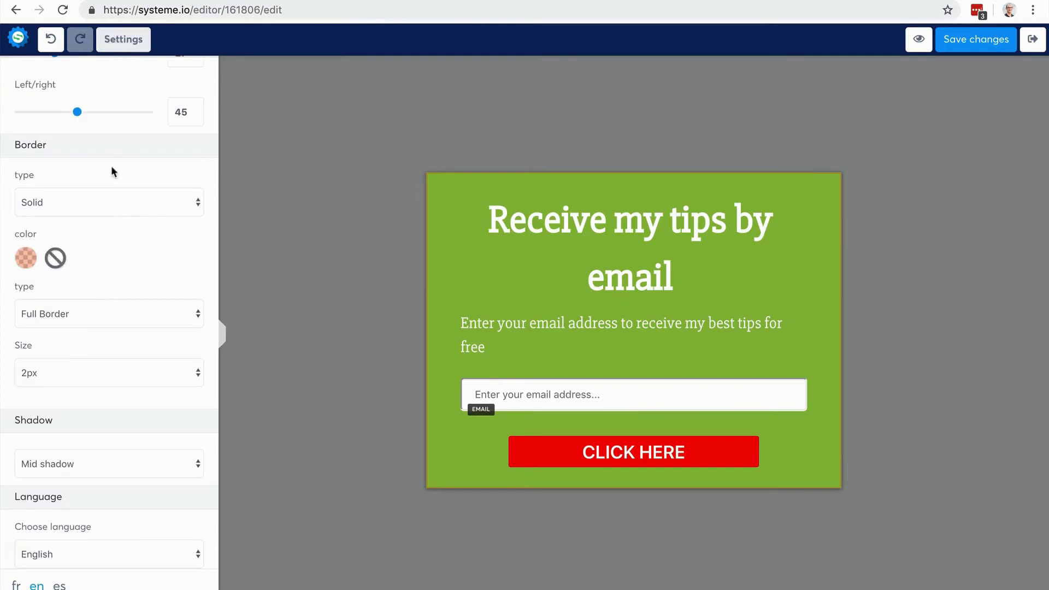
pyautogui.click(26, 259)
pyautogui.moveTo(131, 330); pyautogui.dragTo(147, 321)
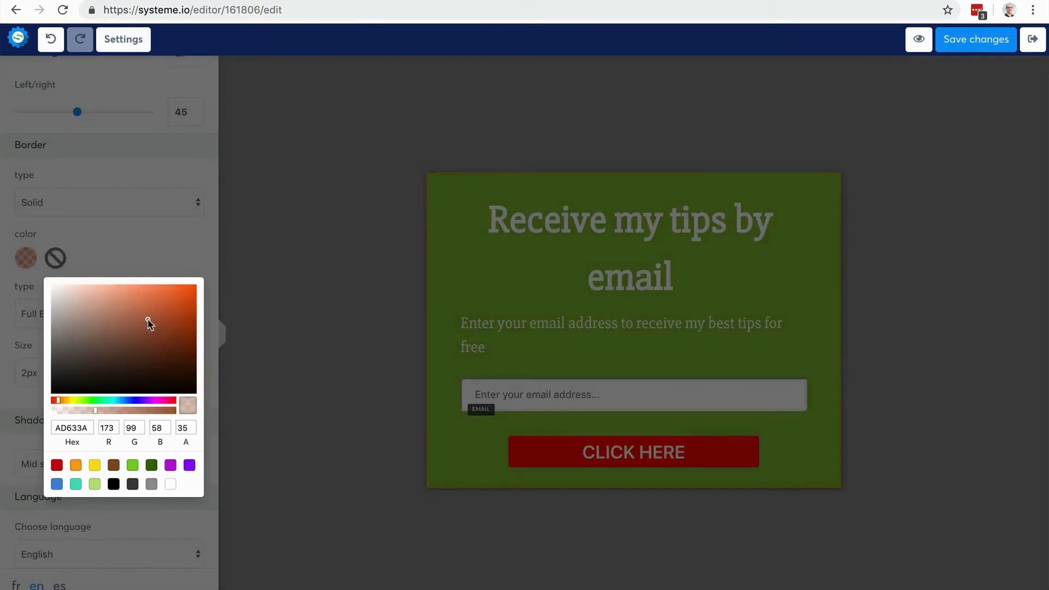
pyautogui.click(170, 485)
pyautogui.click(318, 239)
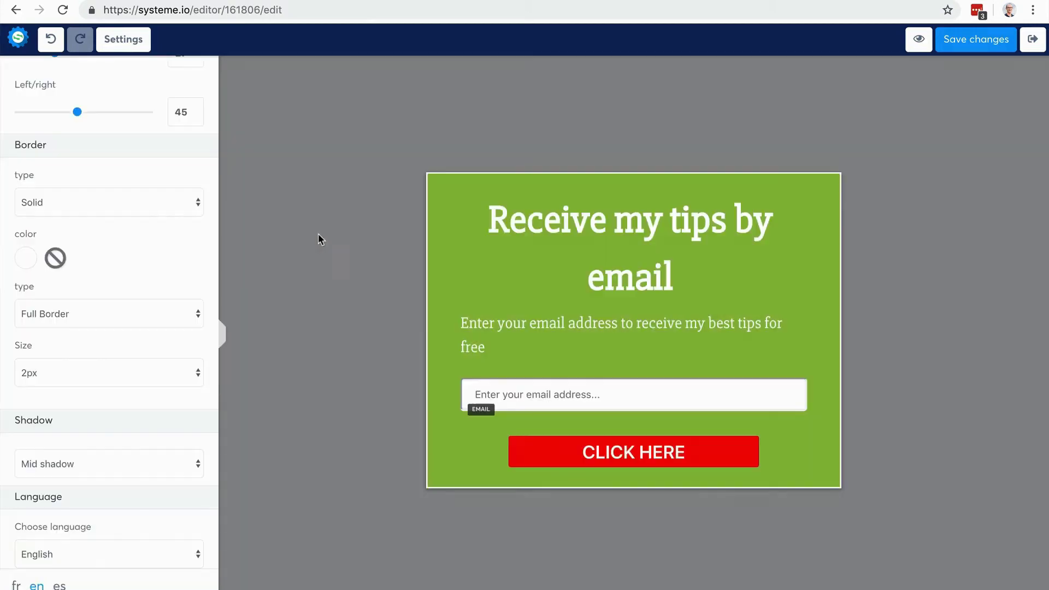
pyautogui.scroll(4, 56, 164)
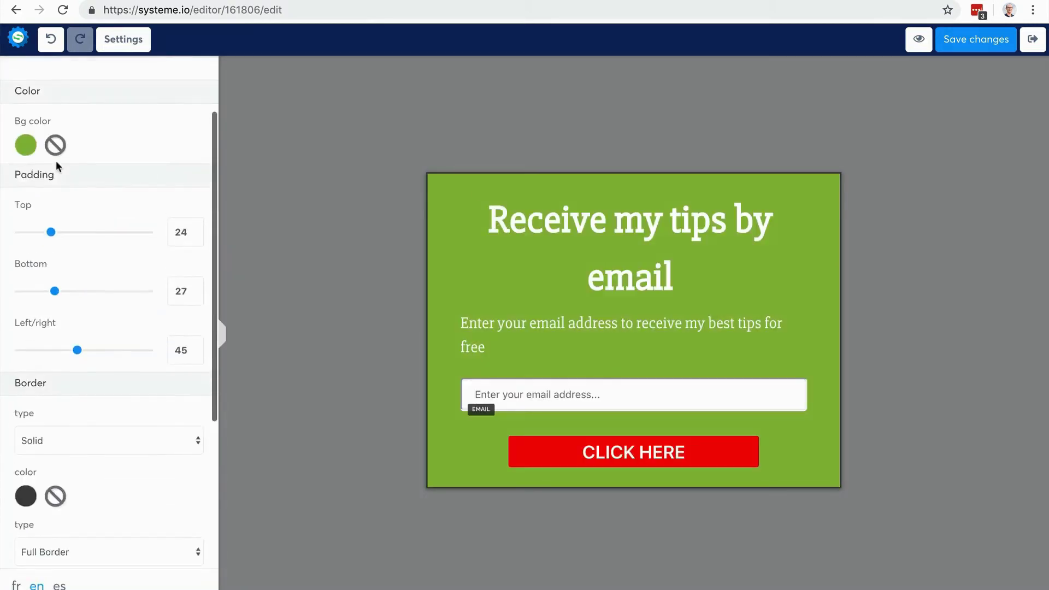
pyautogui.click(25, 146)
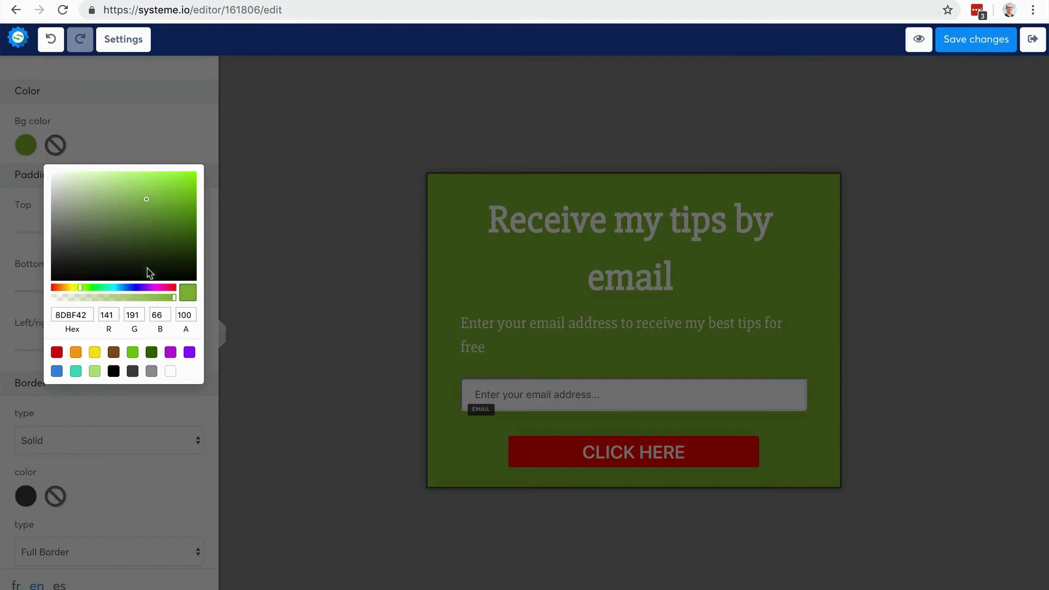
pyautogui.click(172, 375)
pyautogui.click(342, 213)
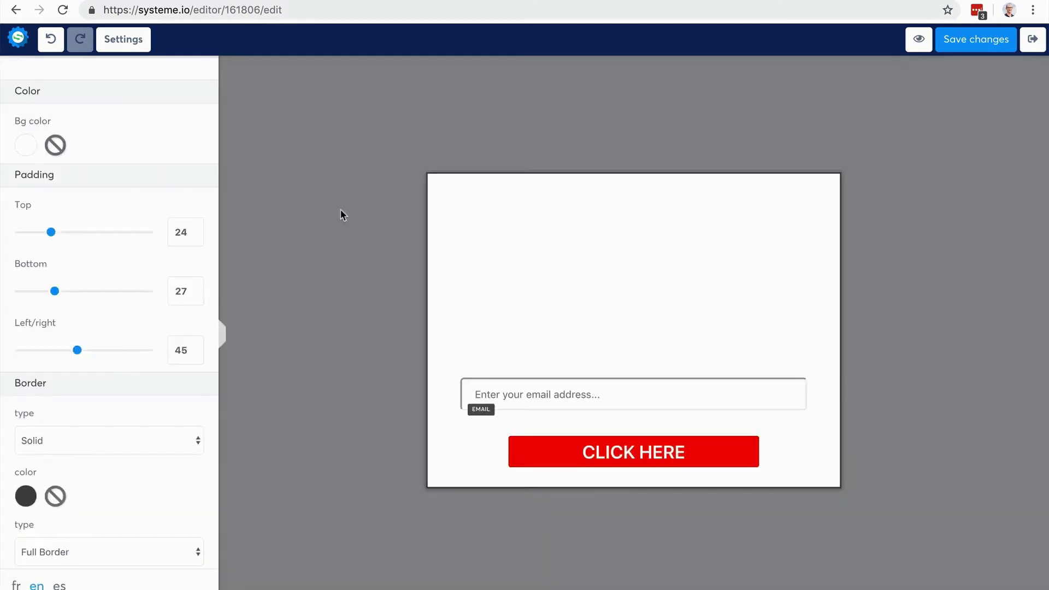
# Step: Colour the headline text dark grey (4A4A4A)
pyautogui.click(710, 244)
pyautogui.tripleClick(710, 242)
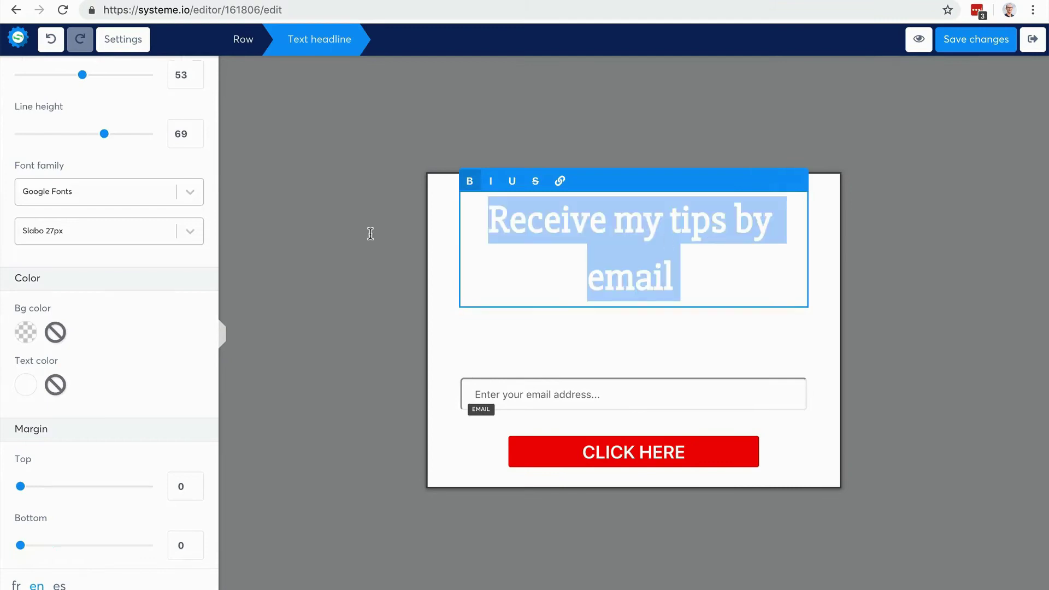
pyautogui.scroll(-3, 155, 280)
pyautogui.scroll(-3, 156, 280)
pyautogui.scroll(5, 155, 283)
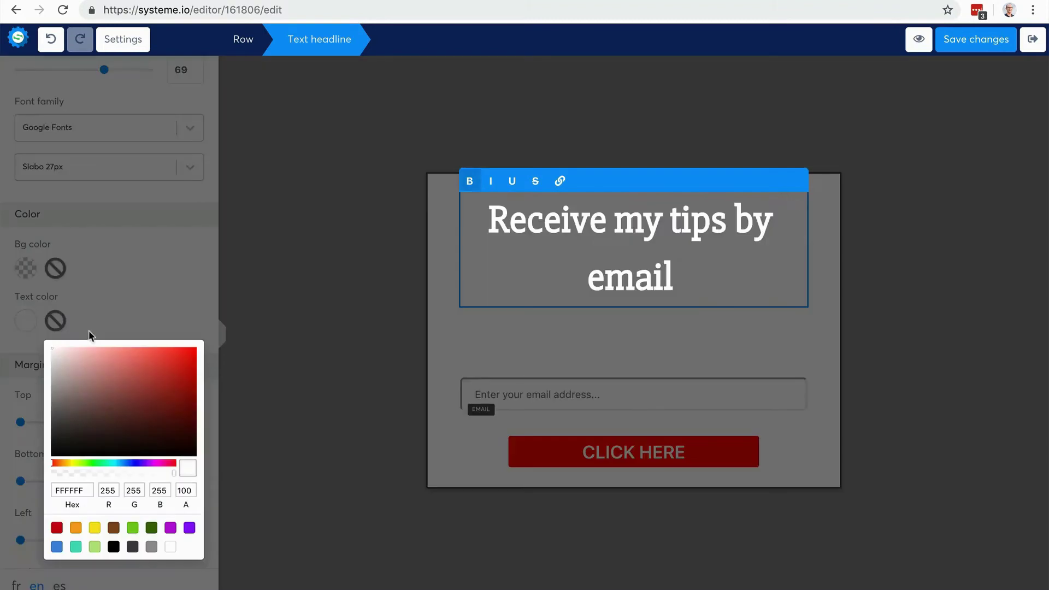
pyautogui.click(133, 547)
pyautogui.click(320, 350)
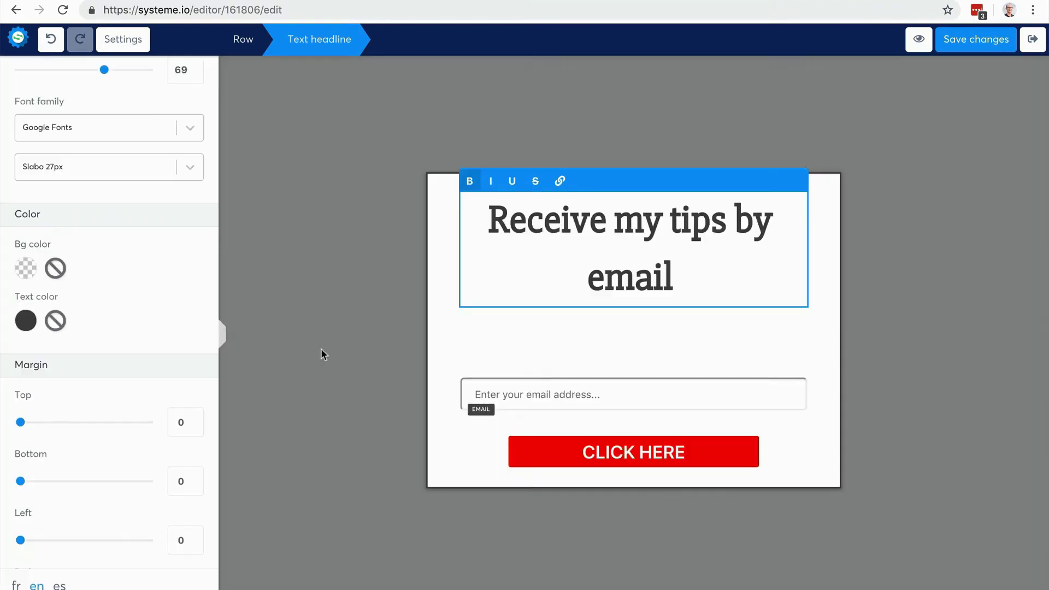
pyautogui.click(655, 342)
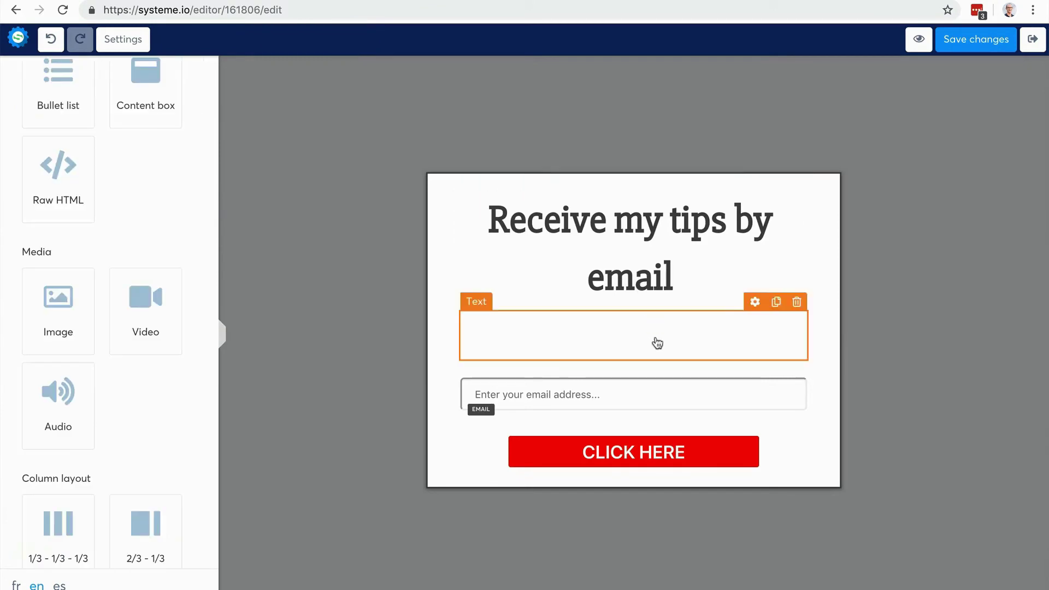
# Step: Centre the description text and colour it dark grey (4A4A4A)
pyautogui.click(658, 343)
pyautogui.tripleClick(656, 335)
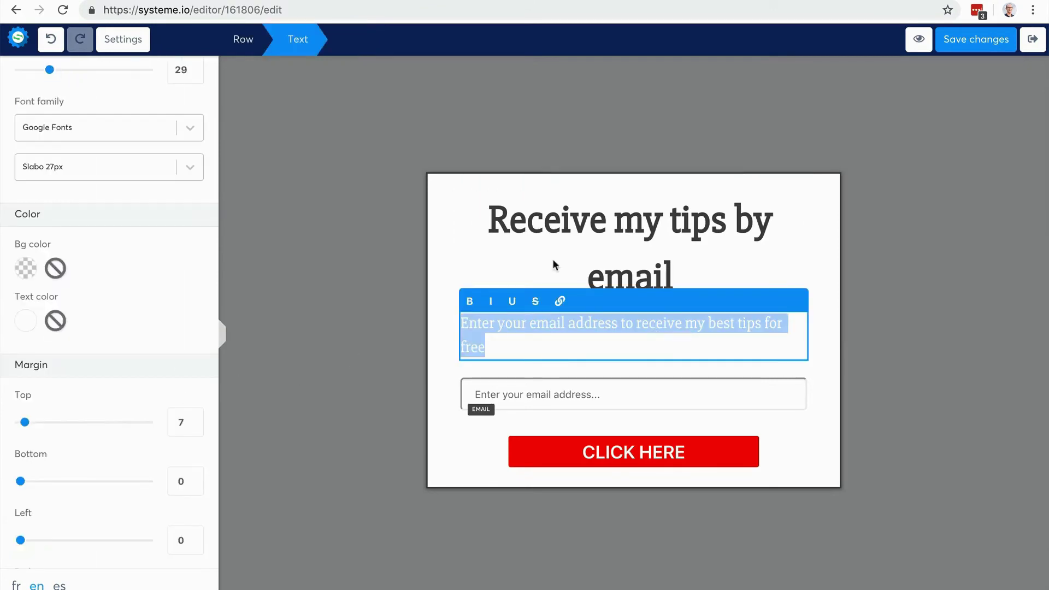
pyautogui.scroll(-5, 94, 369)
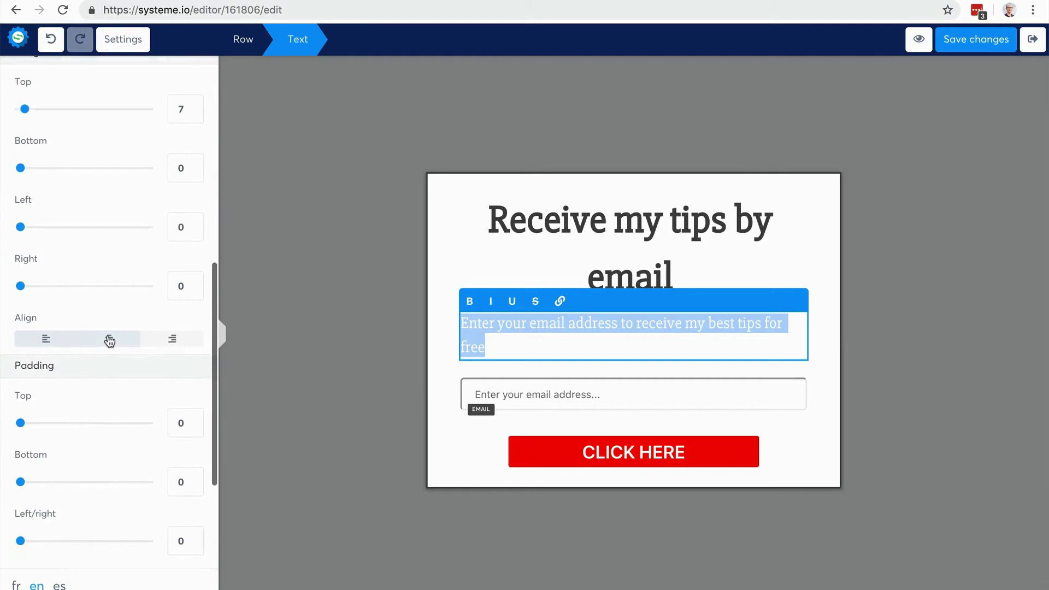
pyautogui.click(108, 341)
pyautogui.scroll(-3, 105, 347)
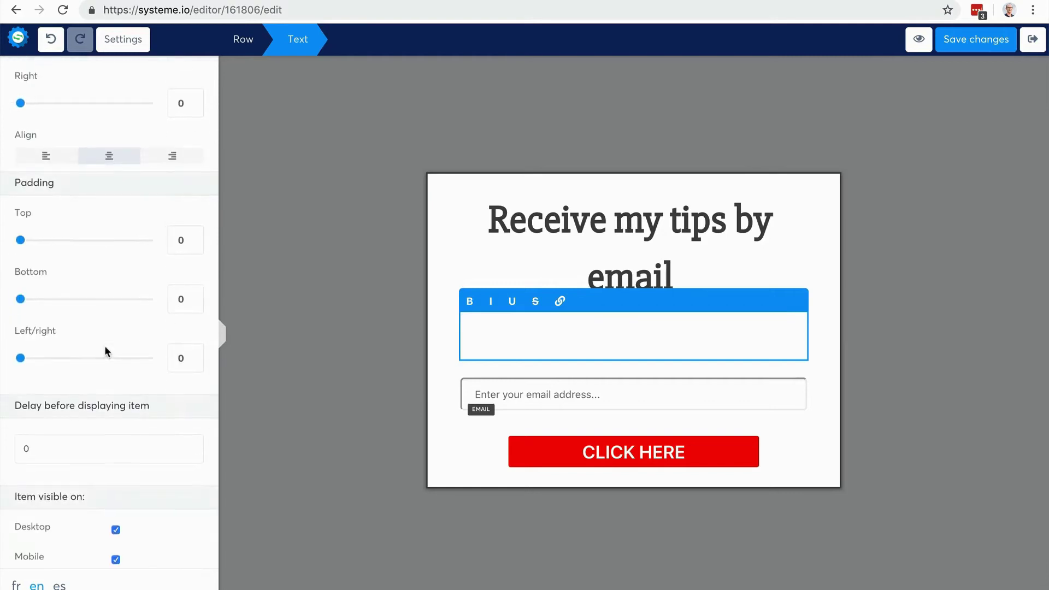
pyautogui.scroll(7, 105, 349)
pyautogui.scroll(2, 105, 351)
pyautogui.click(25, 297)
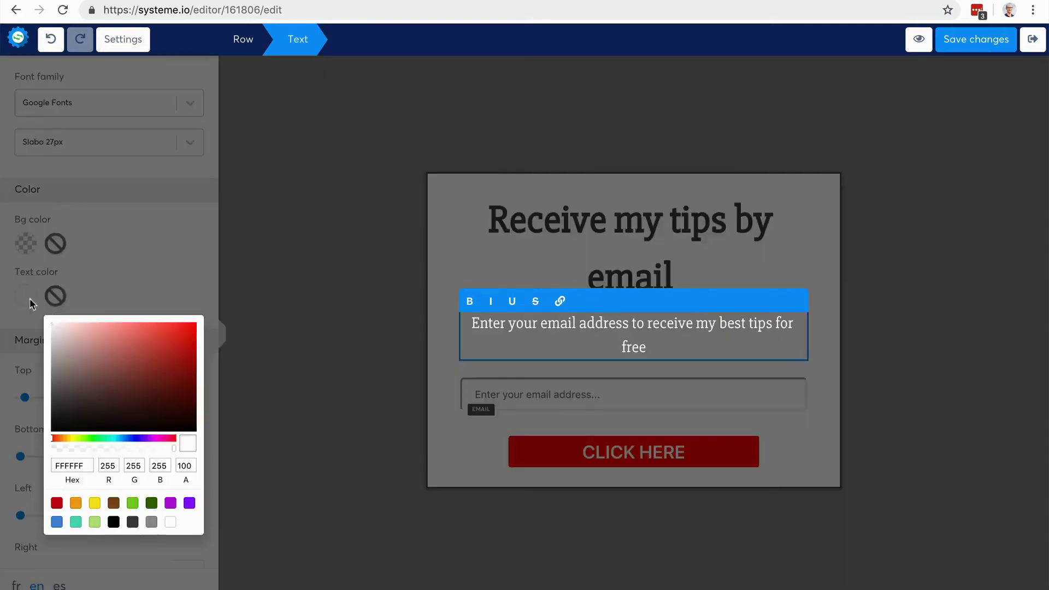
pyautogui.click(132, 523)
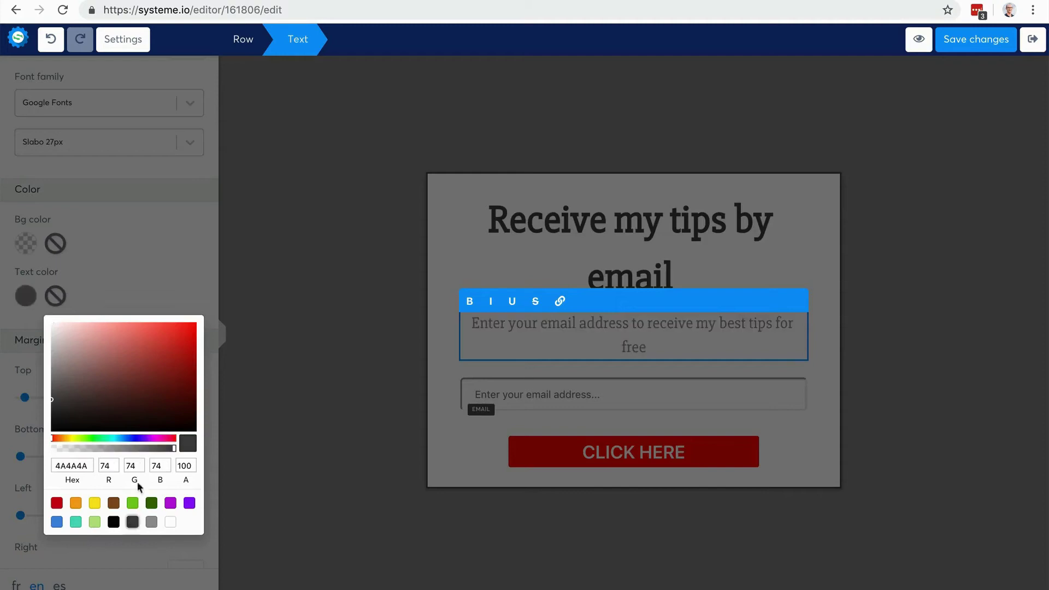
pyautogui.click(187, 273)
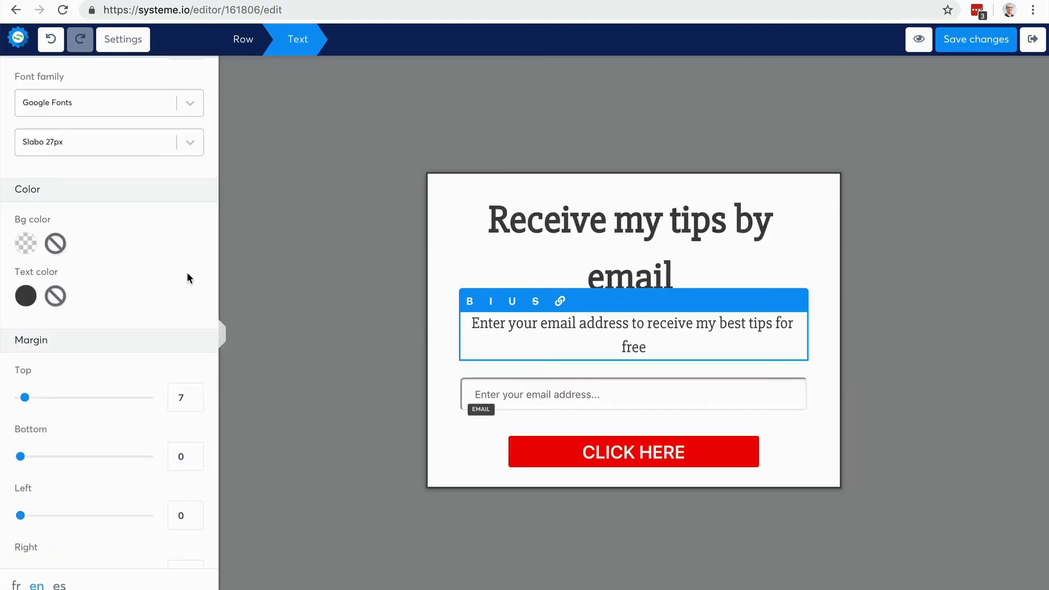
pyautogui.click(373, 304)
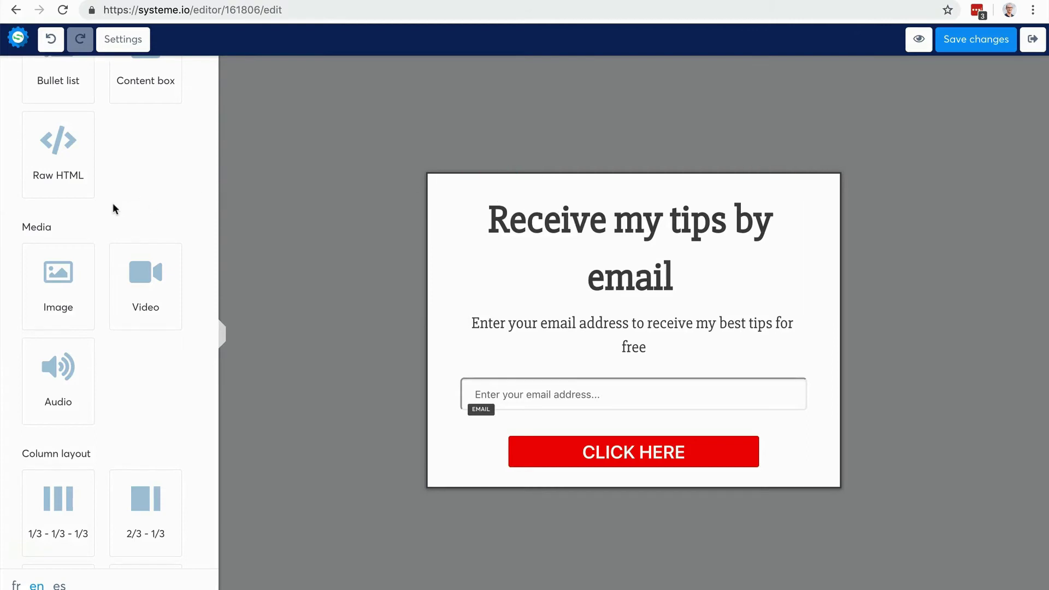
pyautogui.scroll(3, 113, 204)
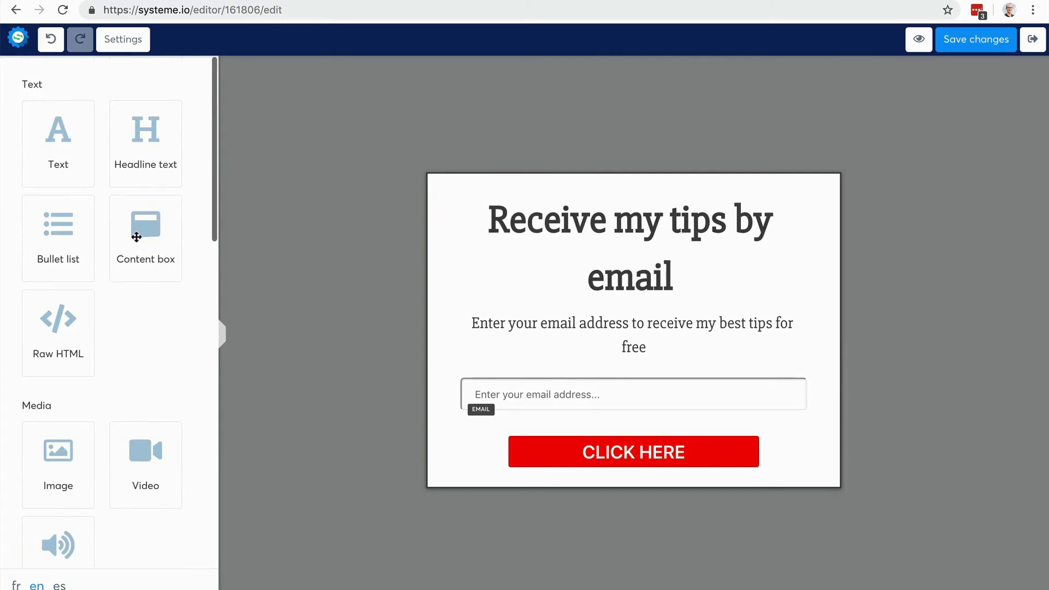
pyautogui.scroll(-4, 124, 285)
pyautogui.moveTo(63, 265); pyautogui.dragTo(605, 304)
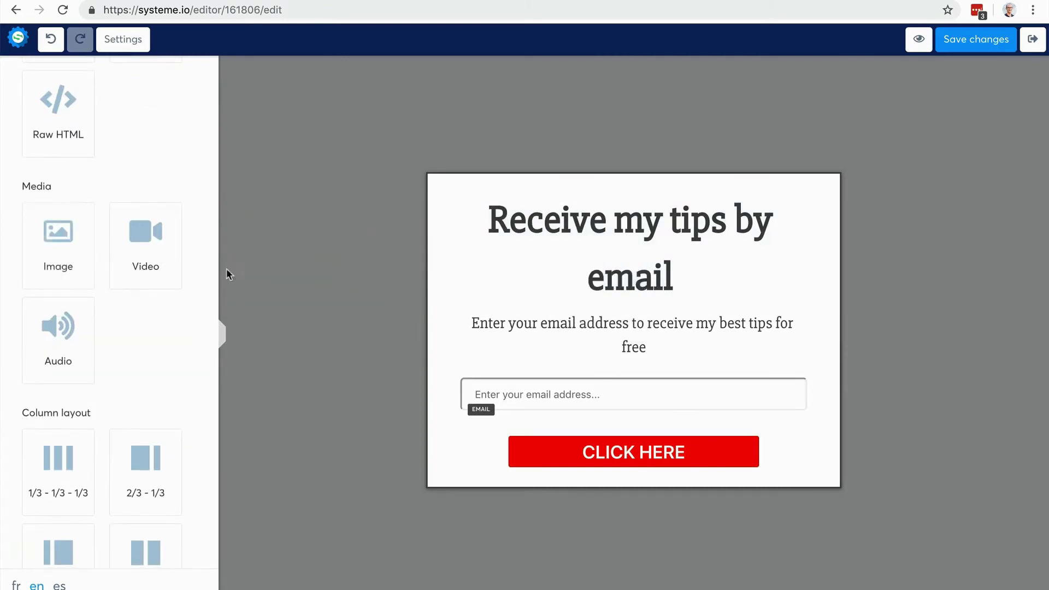
pyautogui.moveTo(58, 262); pyautogui.dragTo(597, 295)
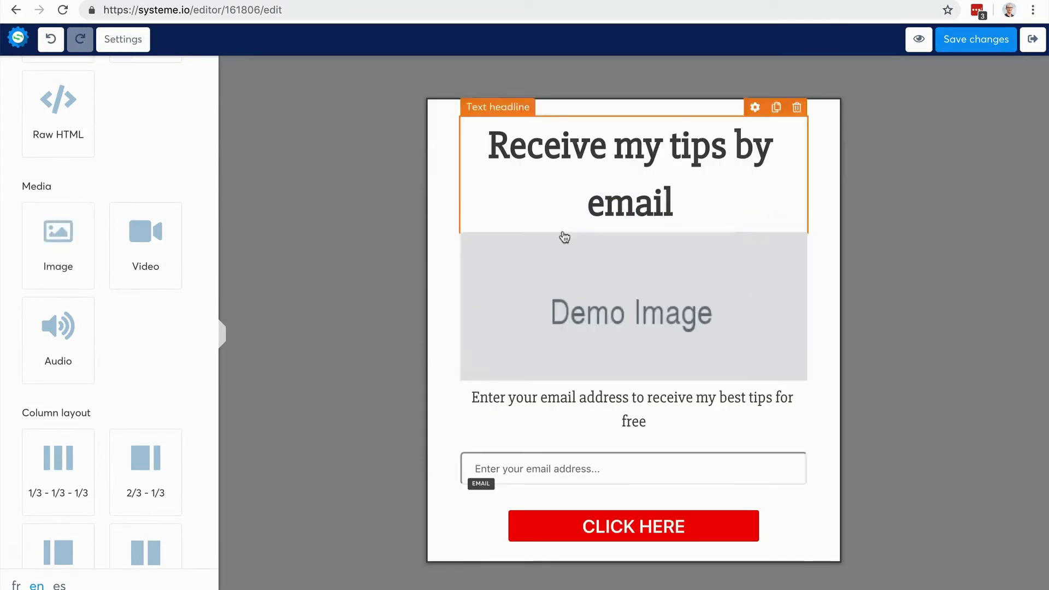
pyautogui.moveTo(144, 236); pyautogui.dragTo(641, 214)
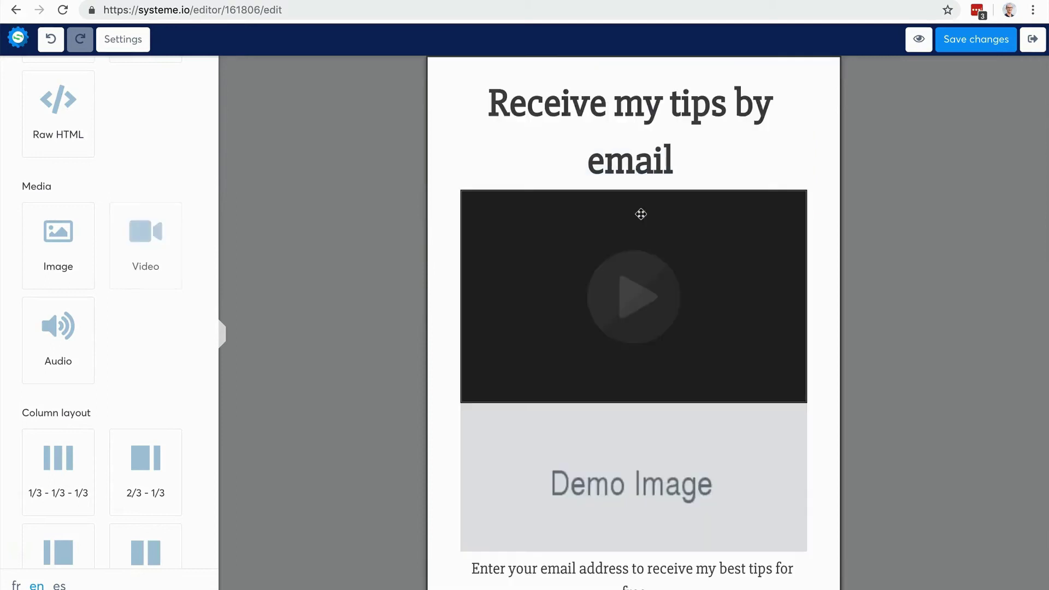
pyautogui.moveTo(789, 227)
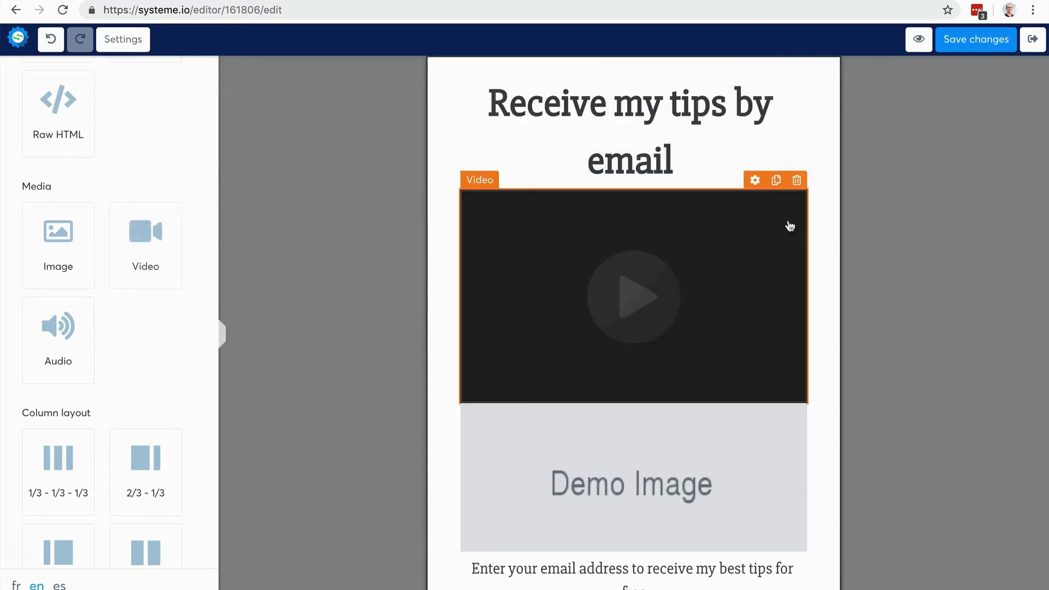
pyautogui.click(797, 181)
pyautogui.click(656, 97)
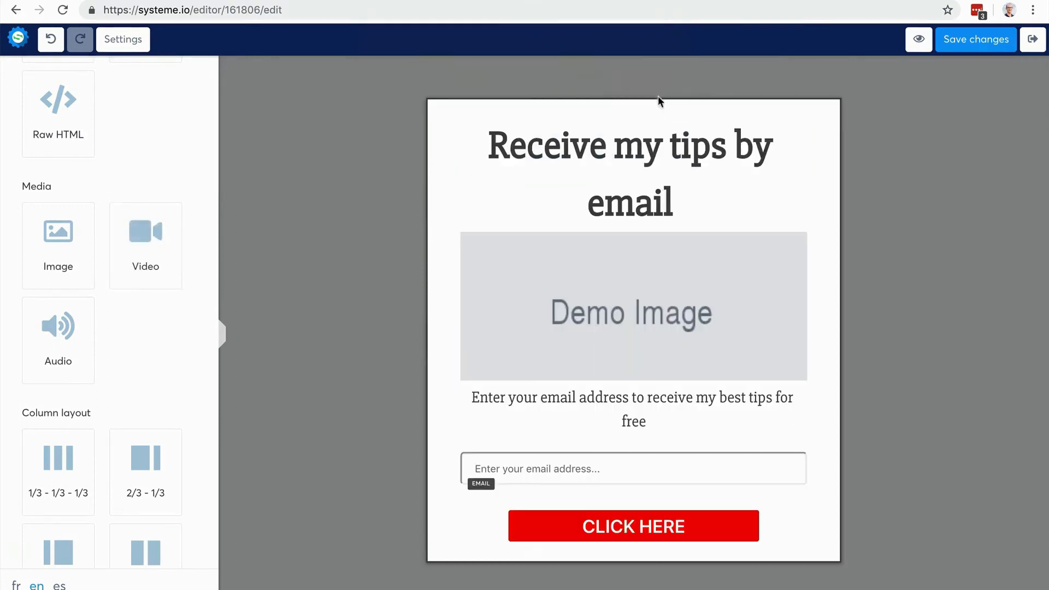
pyautogui.click(797, 222)
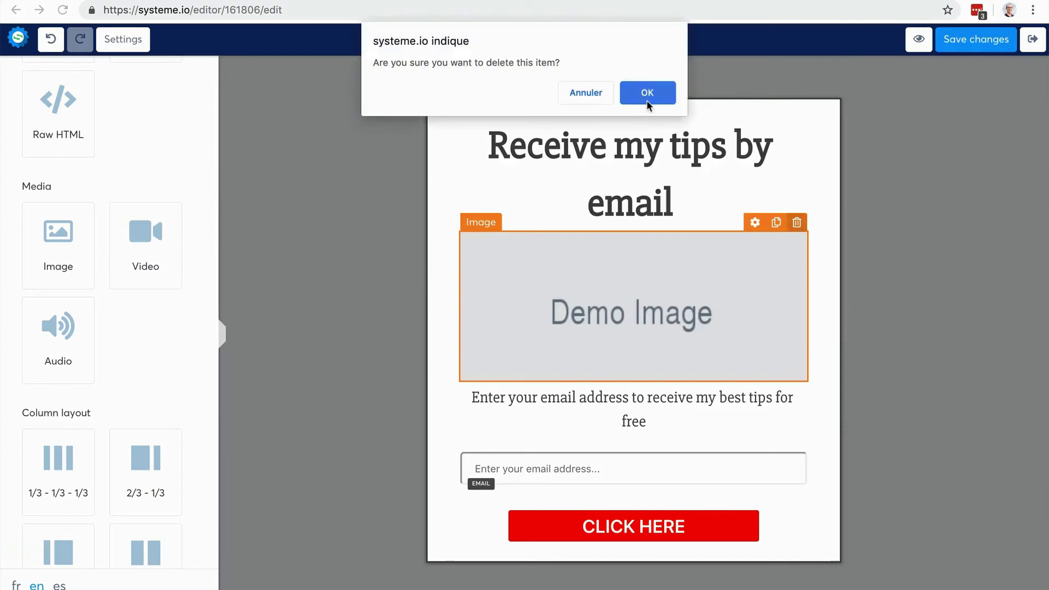
pyautogui.click(648, 93)
pyautogui.scroll(-4, 61, 370)
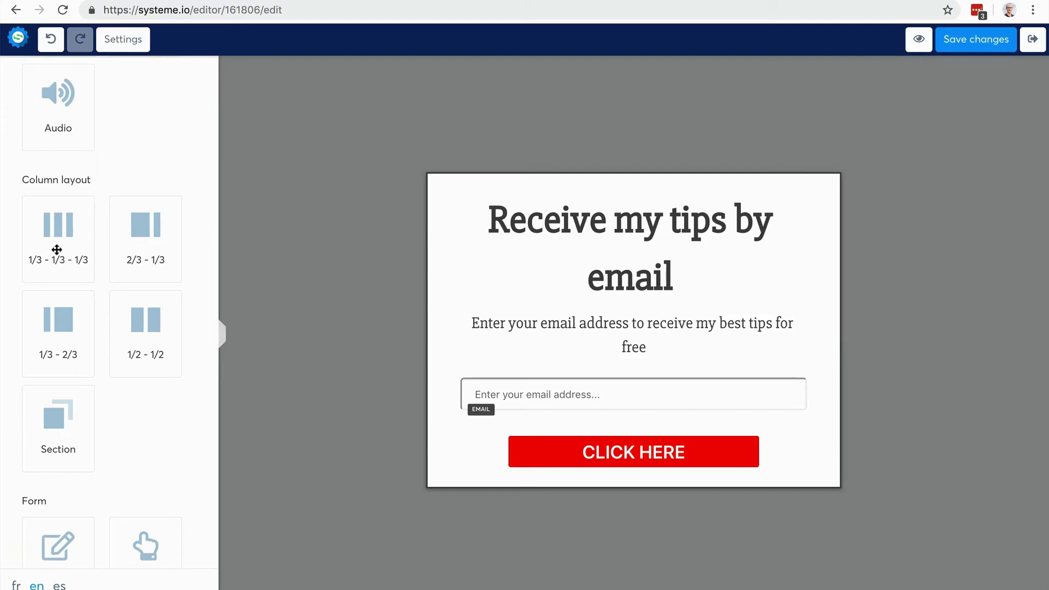
# Step: Add a three-equal-columns row to the form
pyautogui.moveTo(56, 250); pyautogui.dragTo(558, 309)
pyautogui.click(559, 309)
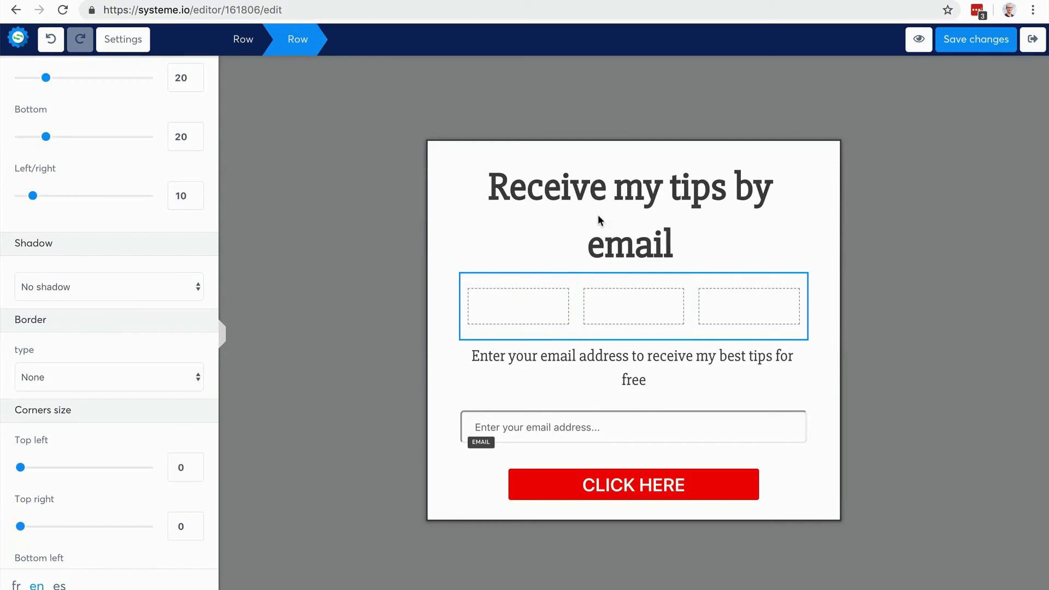
pyautogui.click(615, 203)
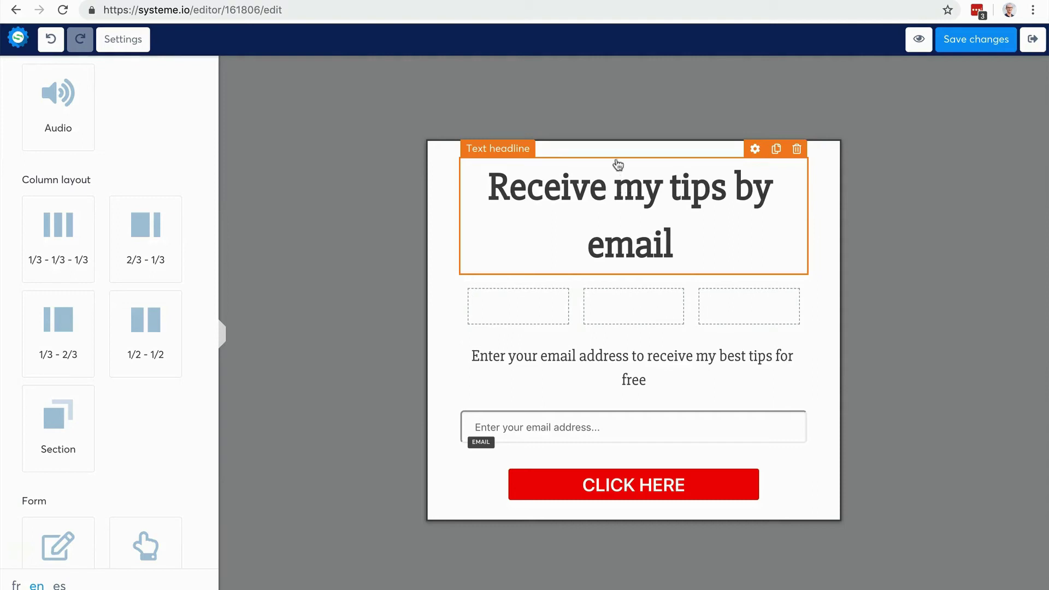
# Step: Move the headline into the row's first column and widen that column
pyautogui.moveTo(616, 162); pyautogui.dragTo(490, 301)
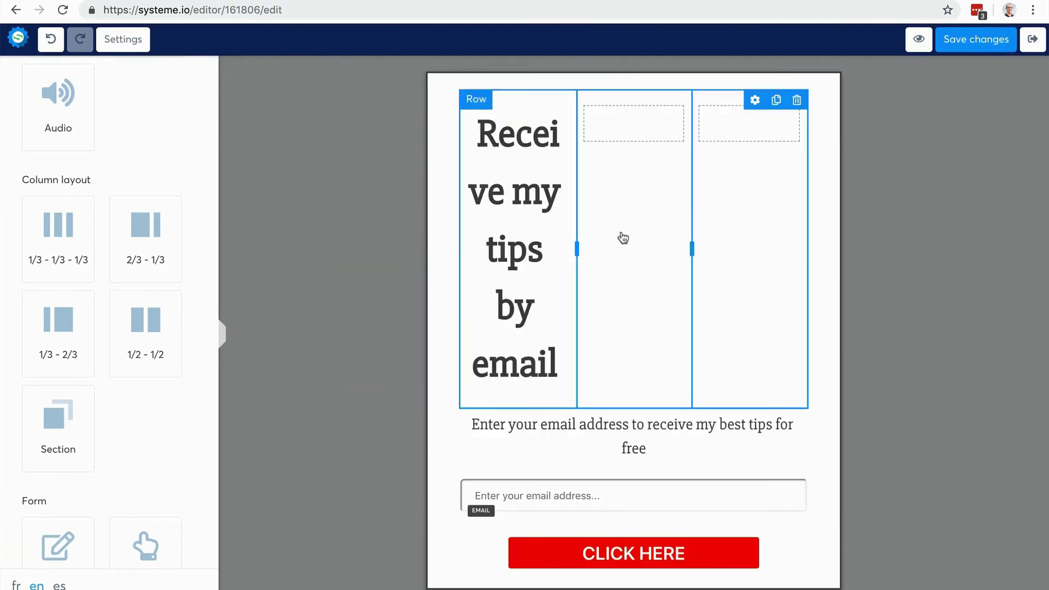
pyautogui.moveTo(577, 252); pyautogui.dragTo(675, 251)
pyautogui.click(762, 189)
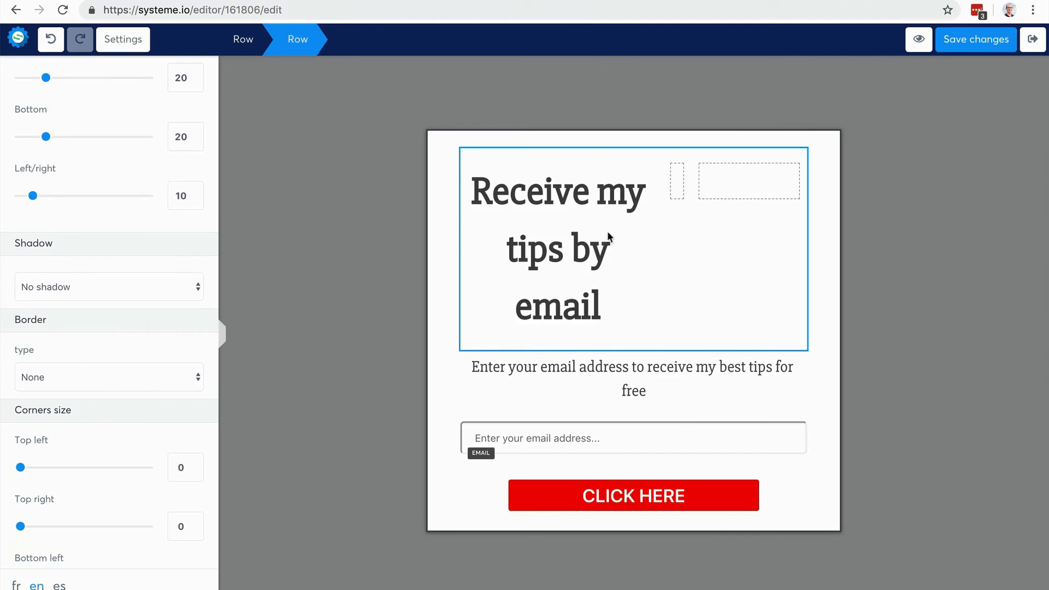
pyautogui.click(920, 218)
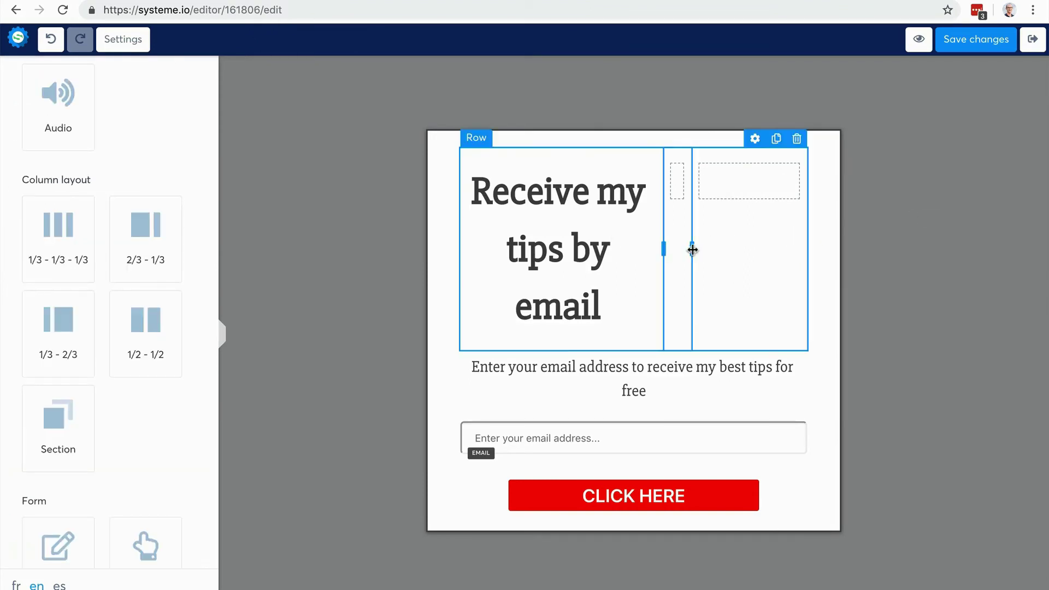
pyautogui.moveTo(690, 248)
pyautogui.mouseDown()
pyautogui.moveTo(738, 251)
pyautogui.moveTo(691, 252)
pyautogui.mouseUp()
pyautogui.click(692, 252)
pyautogui.scroll(8, 141, 229)
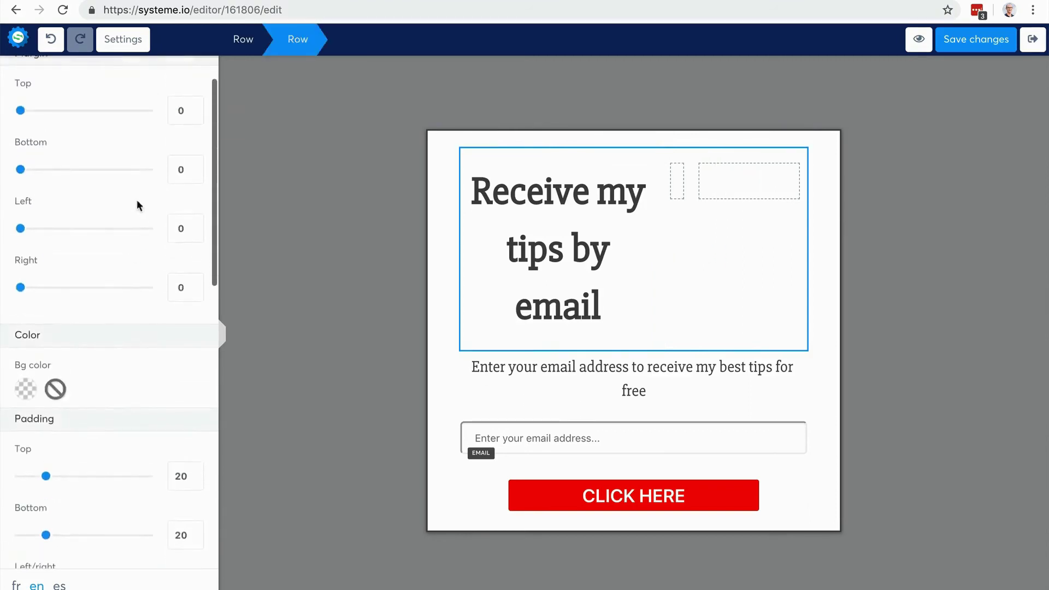
pyautogui.scroll(2, 137, 204)
# Step: Place a Video element in the row's right column beside the headline
pyautogui.click(22, 72)
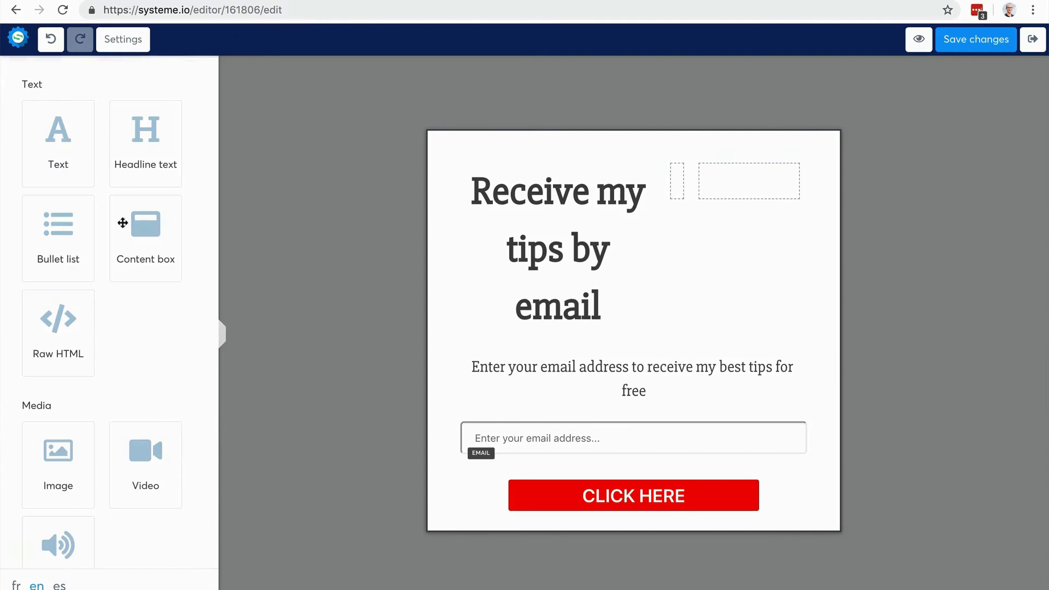
pyautogui.scroll(-3, 136, 284)
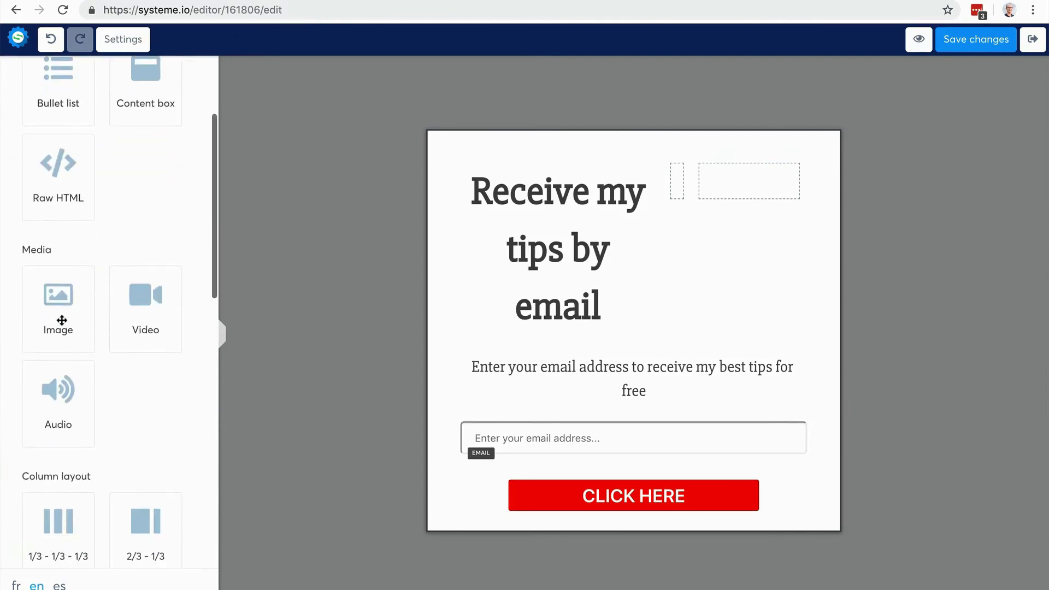
pyautogui.moveTo(120, 311); pyautogui.dragTo(727, 199)
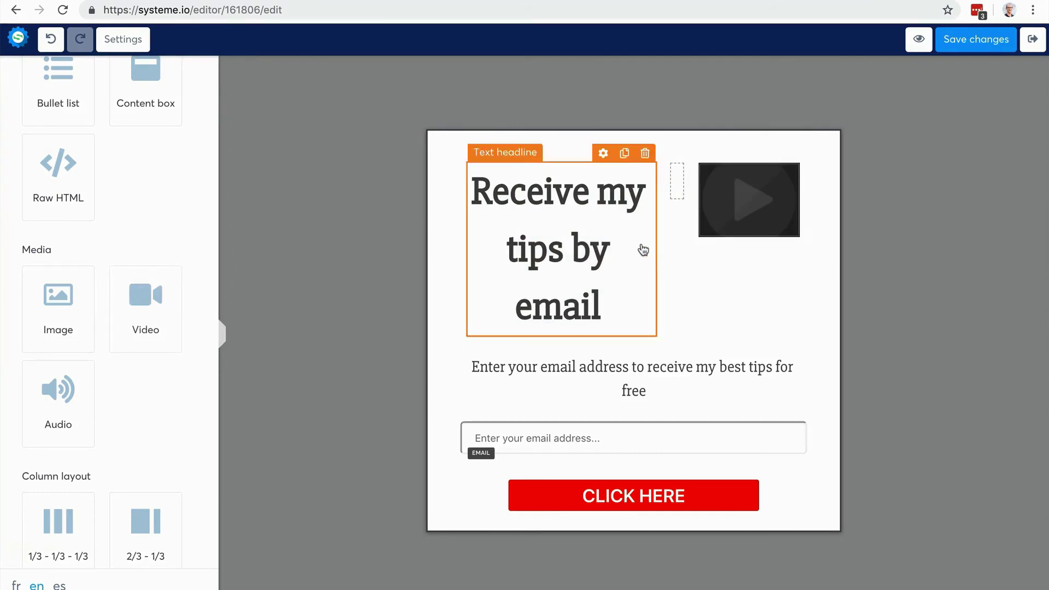
pyautogui.click(670, 265)
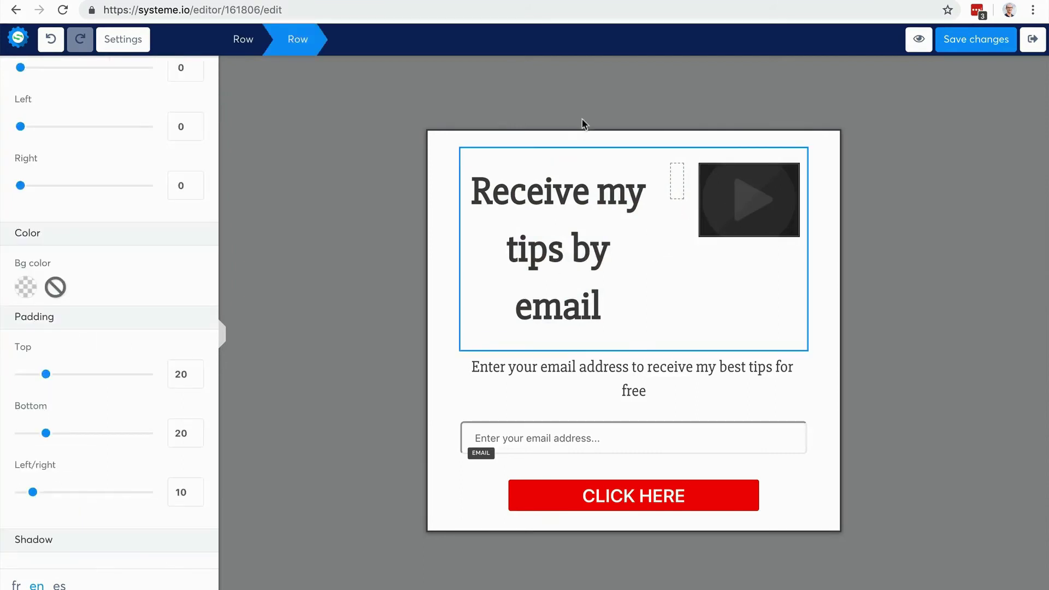
pyautogui.click(624, 301)
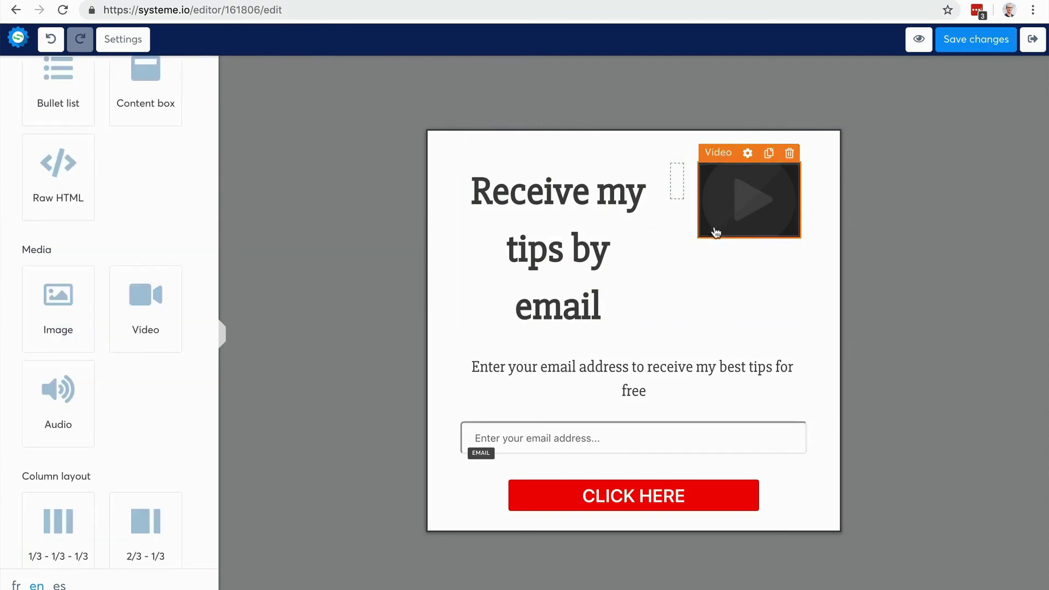
# Step: Widen the video's column and give the video a top margin in its settings
pyautogui.moveTo(663, 246); pyautogui.dragTo(621, 251)
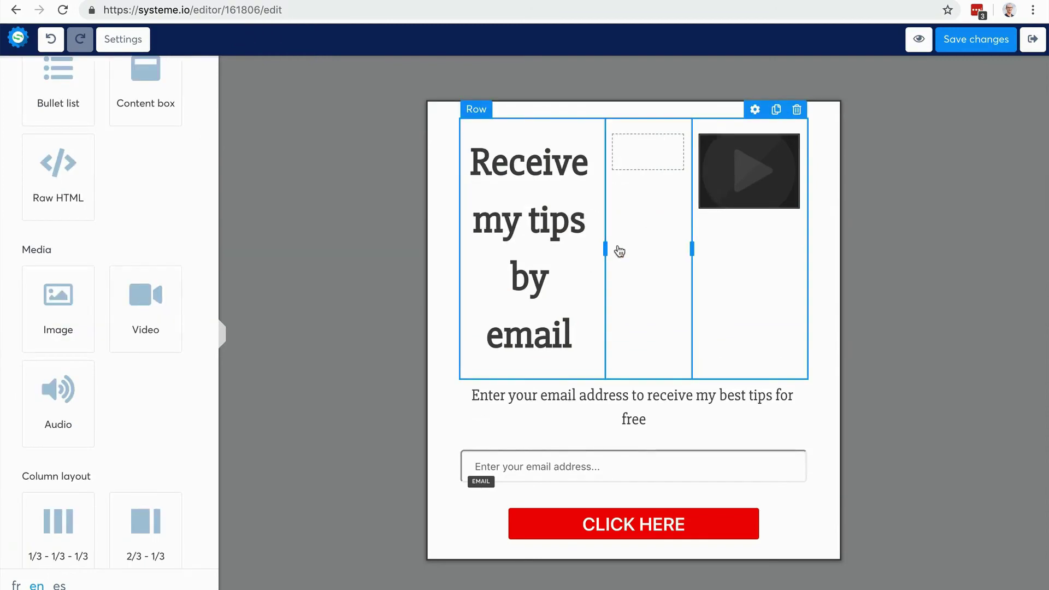
pyautogui.click(619, 251)
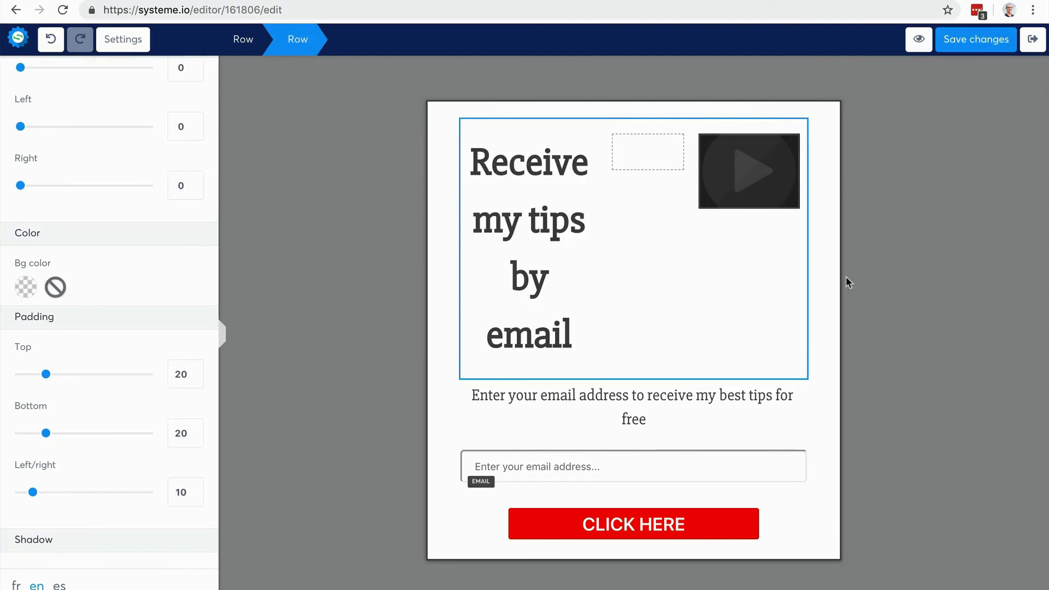
pyautogui.click(565, 88)
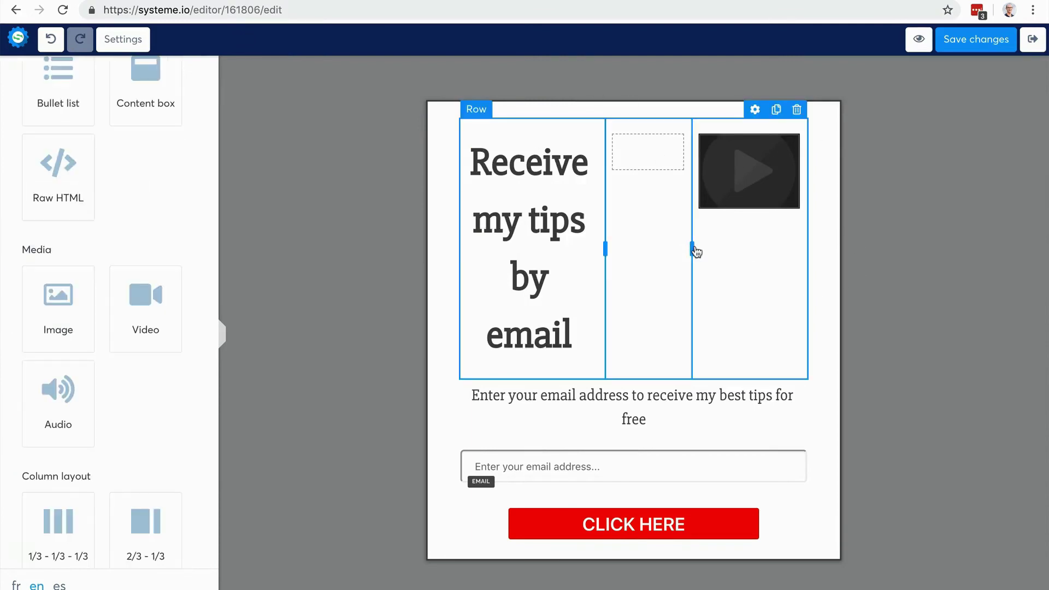
pyautogui.moveTo(691, 248); pyautogui.dragTo(622, 251)
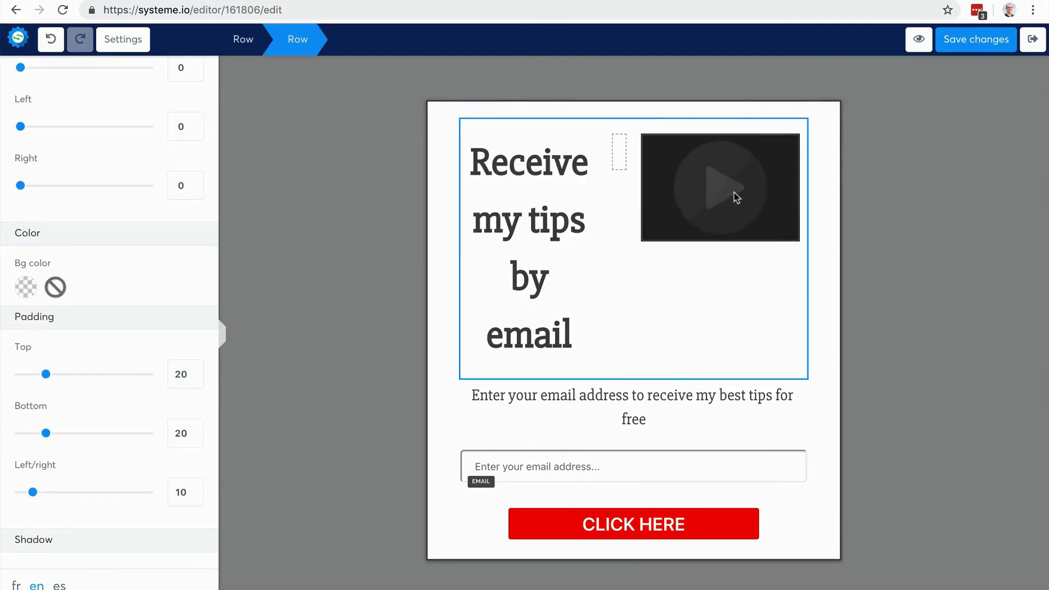
pyautogui.click(735, 197)
pyautogui.moveTo(727, 166)
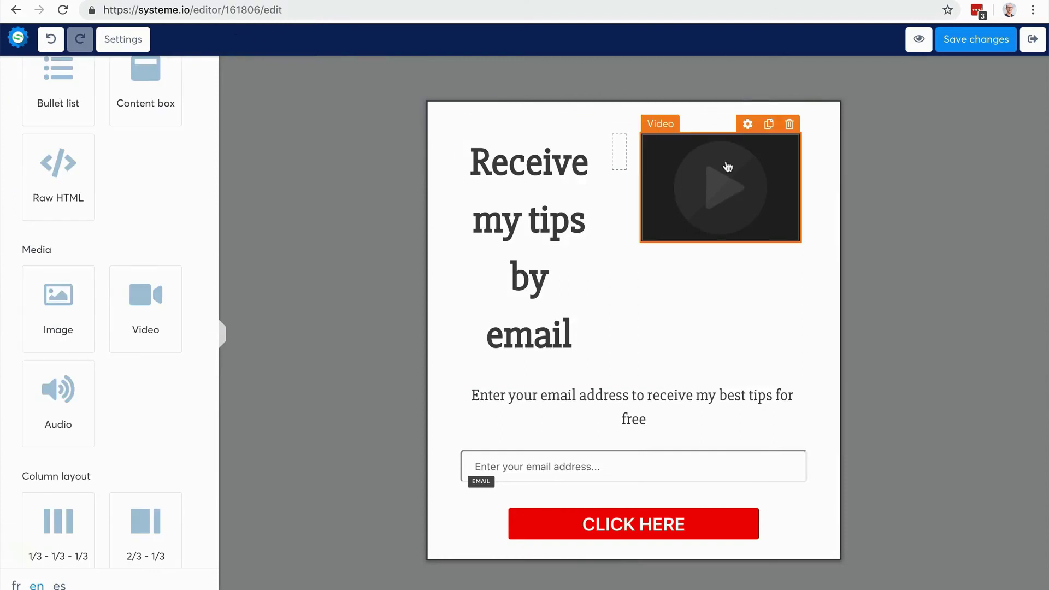
pyautogui.click(748, 124)
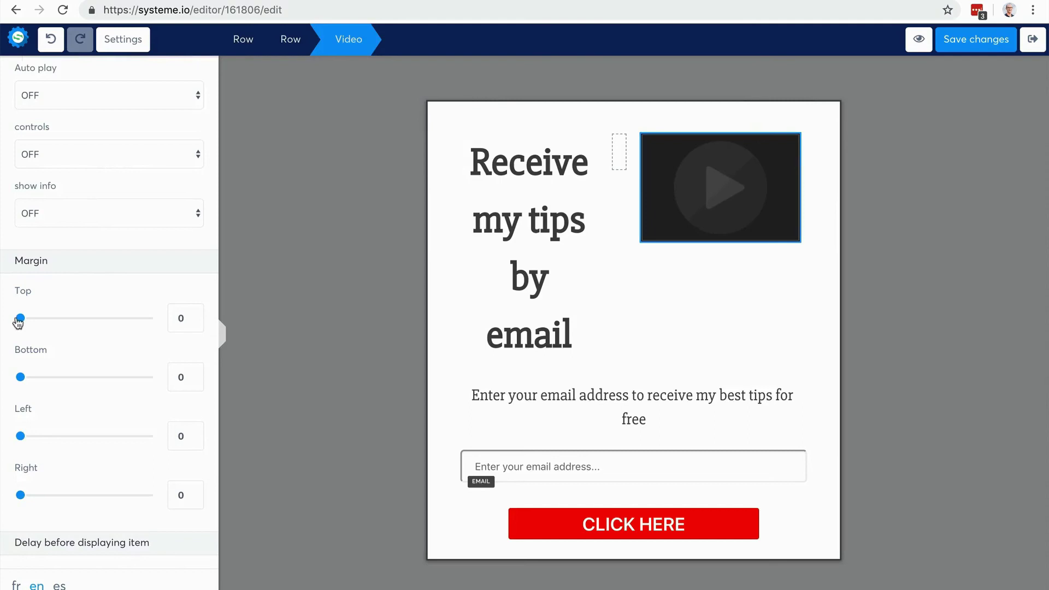
pyautogui.moveTo(21, 318); pyautogui.dragTo(75, 319)
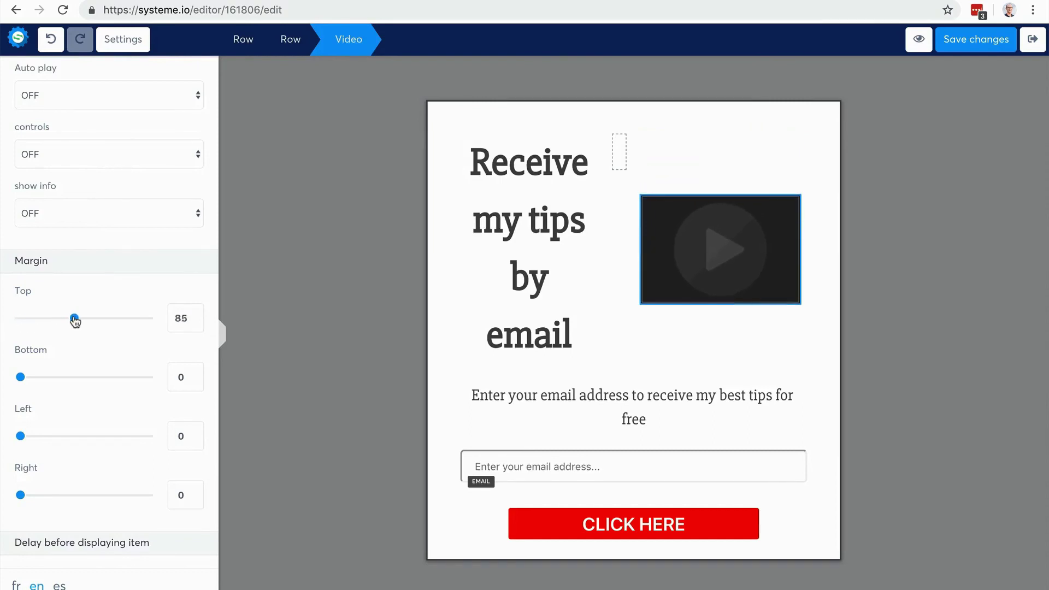
# Step: Settle the video's top margin at 85, then reduce the headline font size from 53 to 43
pyautogui.click(533, 238)
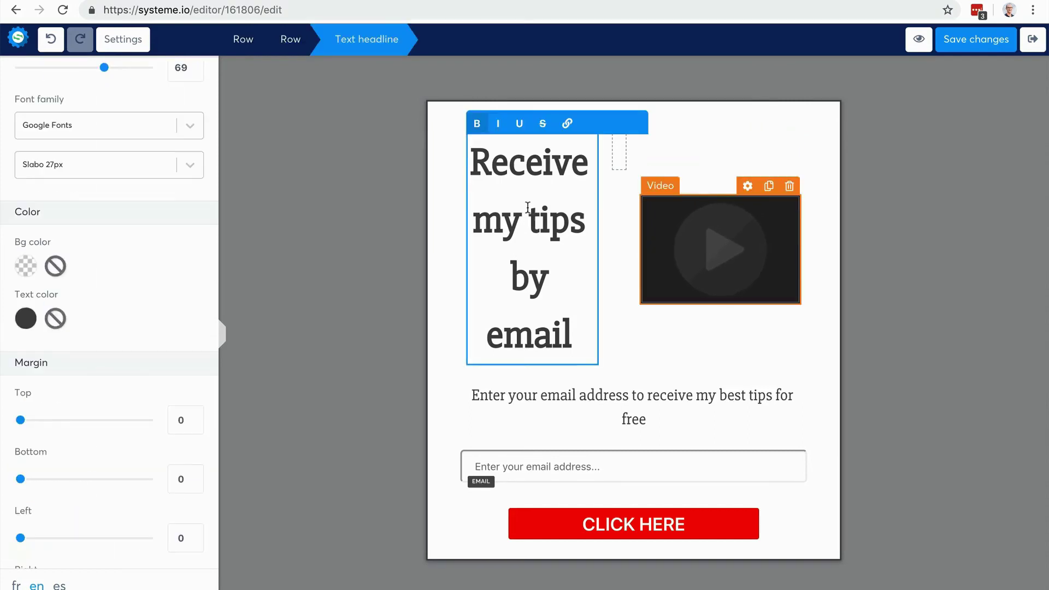
pyautogui.tripleClick(527, 208)
pyautogui.scroll(-5, 139, 364)
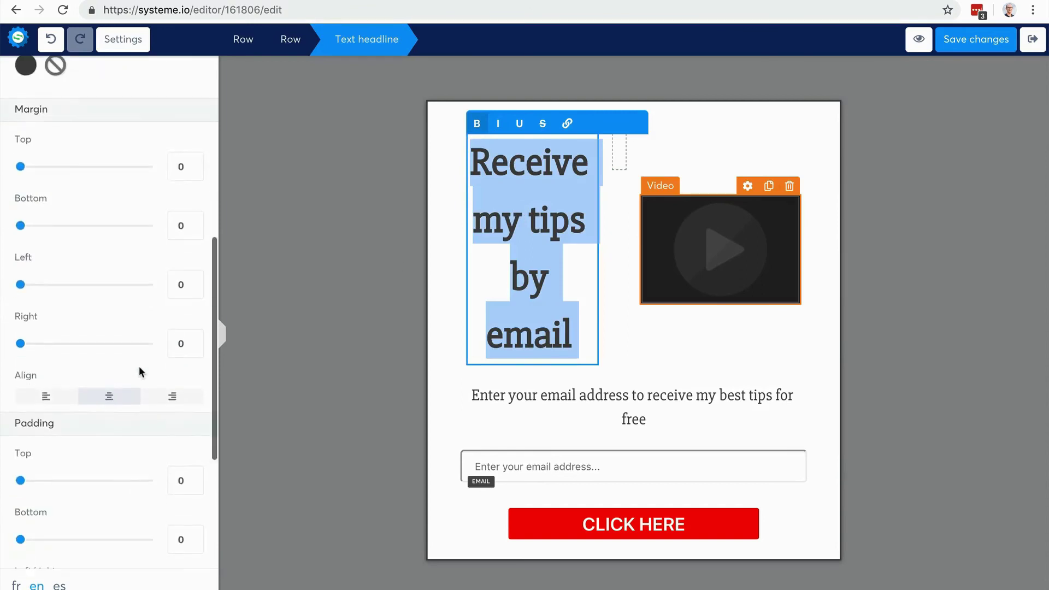
pyautogui.scroll(-3, 139, 366)
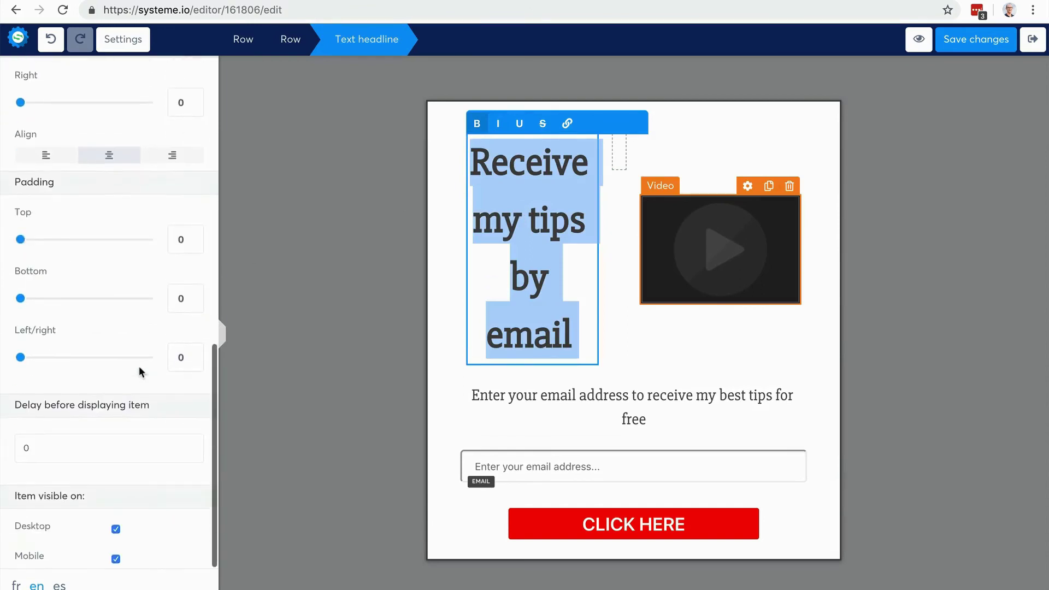
pyautogui.scroll(10, 141, 369)
pyautogui.scroll(1, 143, 373)
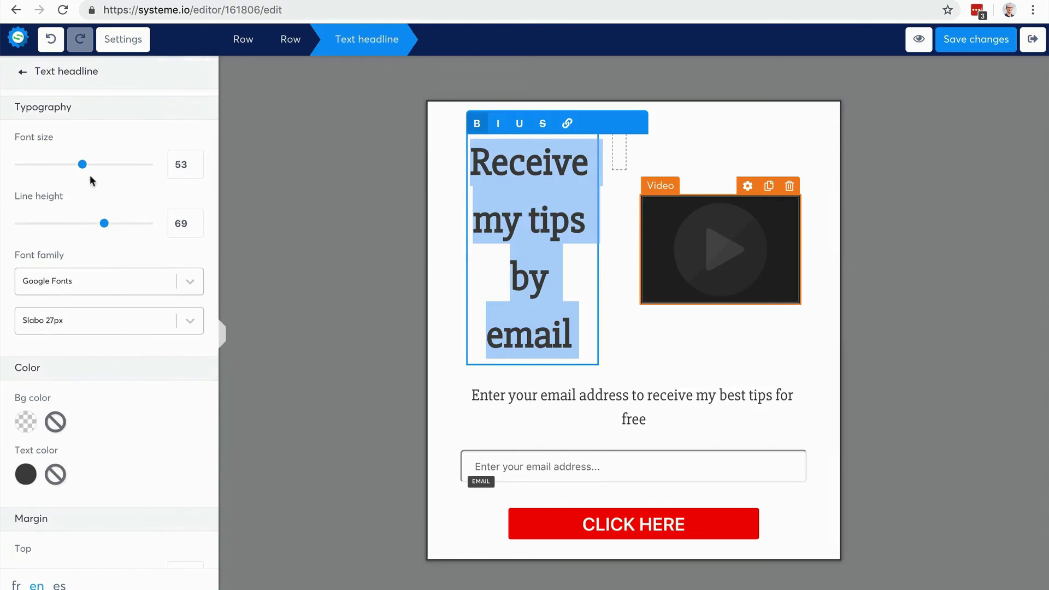
pyautogui.moveTo(83, 169); pyautogui.dragTo(70, 168)
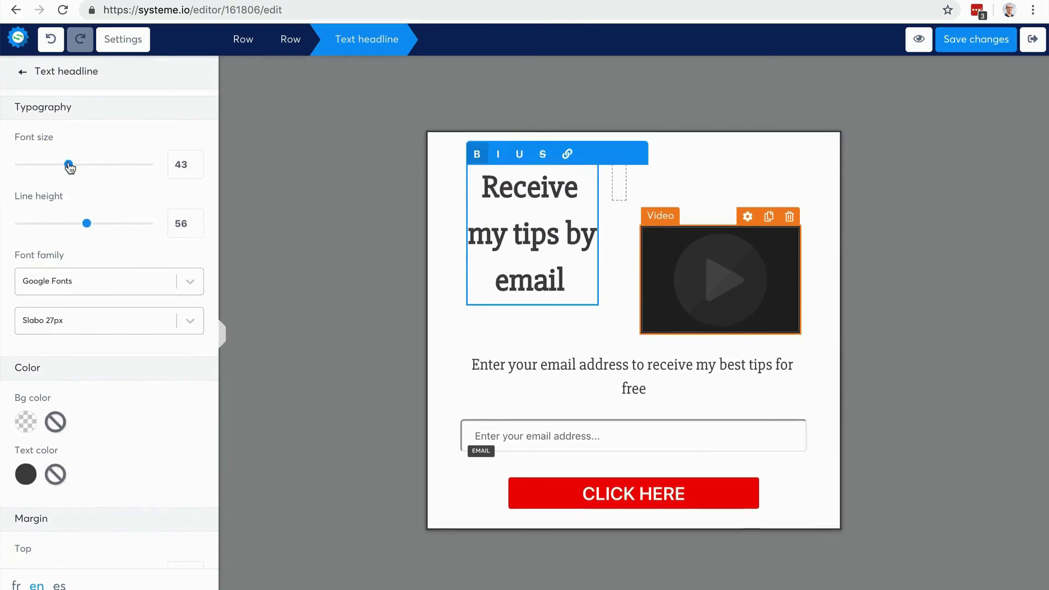
pyautogui.click(734, 257)
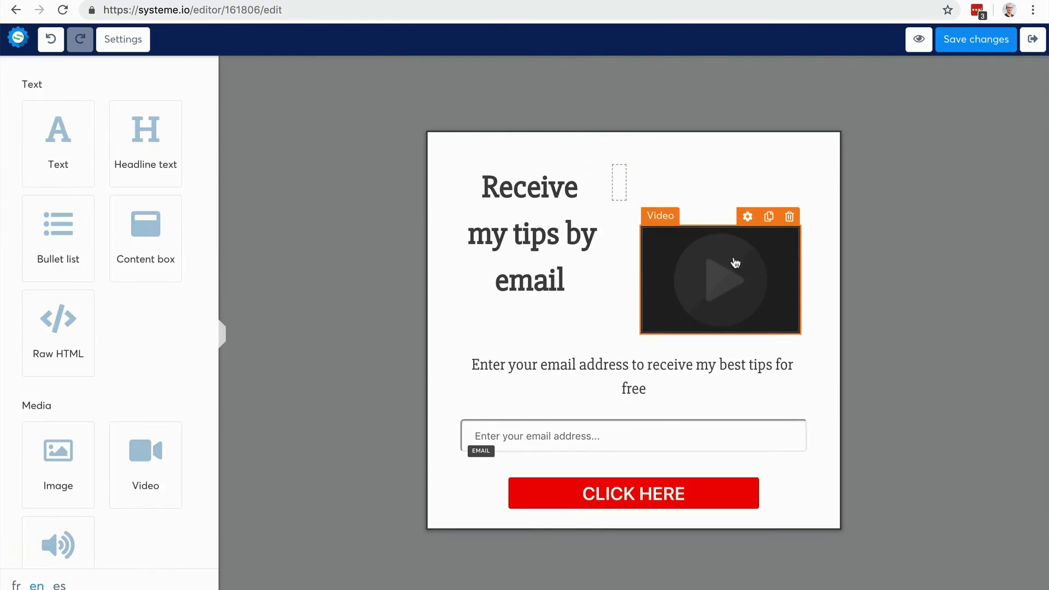
pyautogui.scroll(-15, 98, 329)
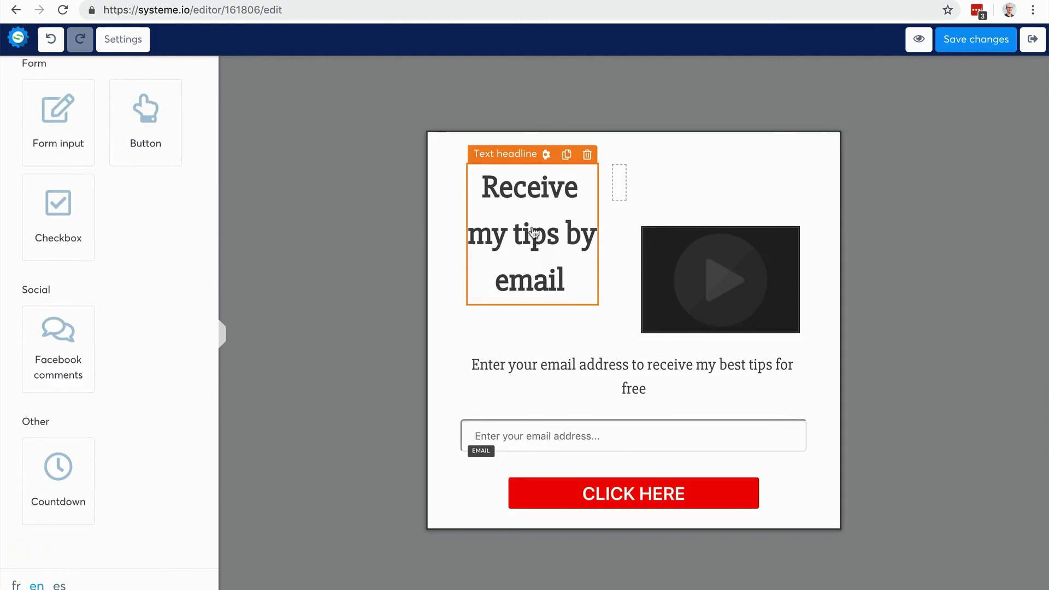
pyautogui.click(556, 171)
pyautogui.click(554, 201)
pyautogui.click(745, 133)
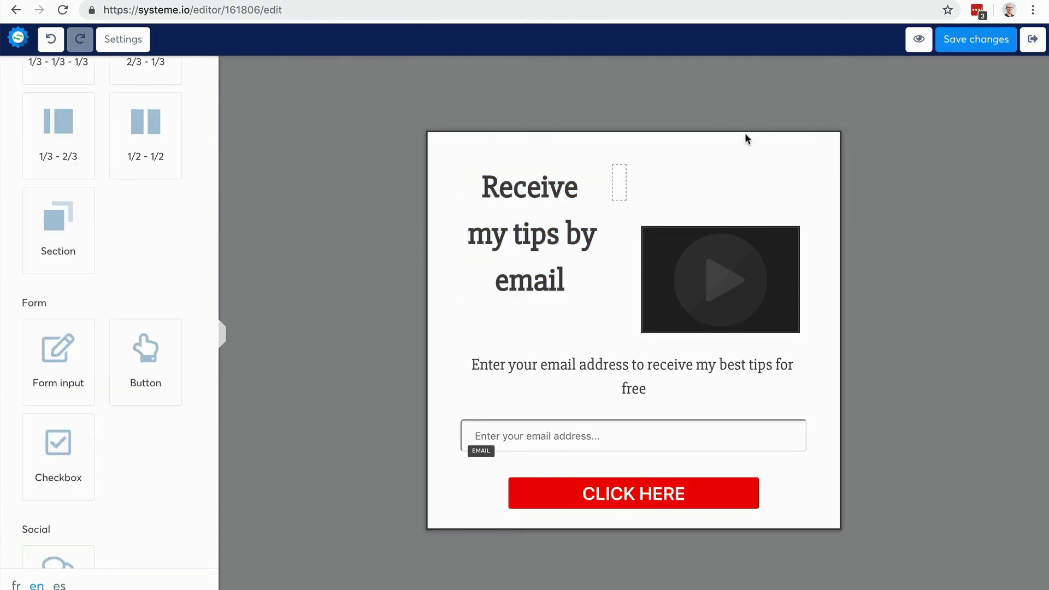
pyautogui.click(546, 155)
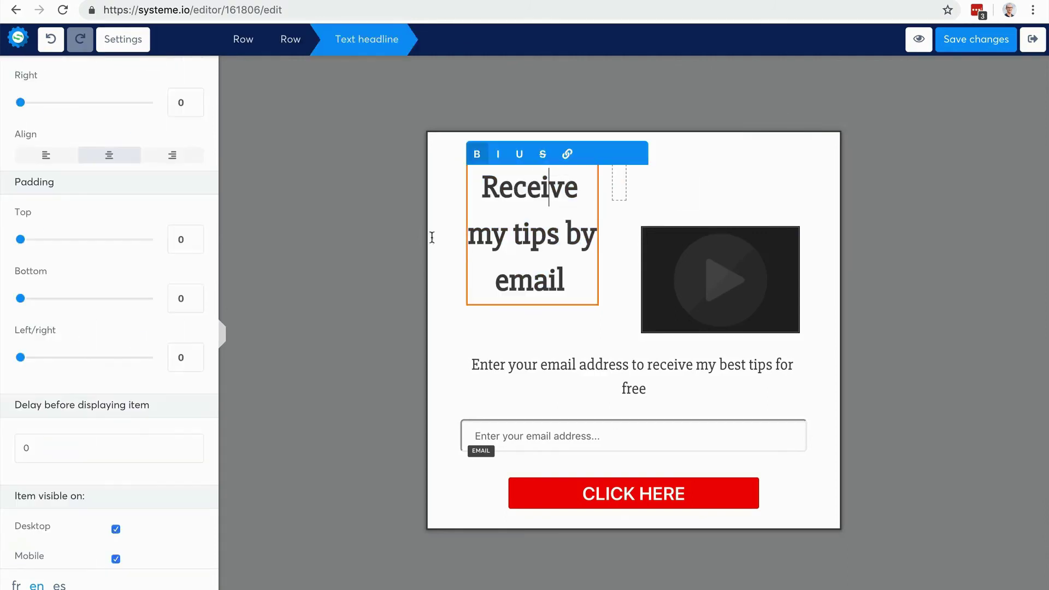
pyautogui.scroll(-1, 155, 378)
pyautogui.scroll(1, 148, 380)
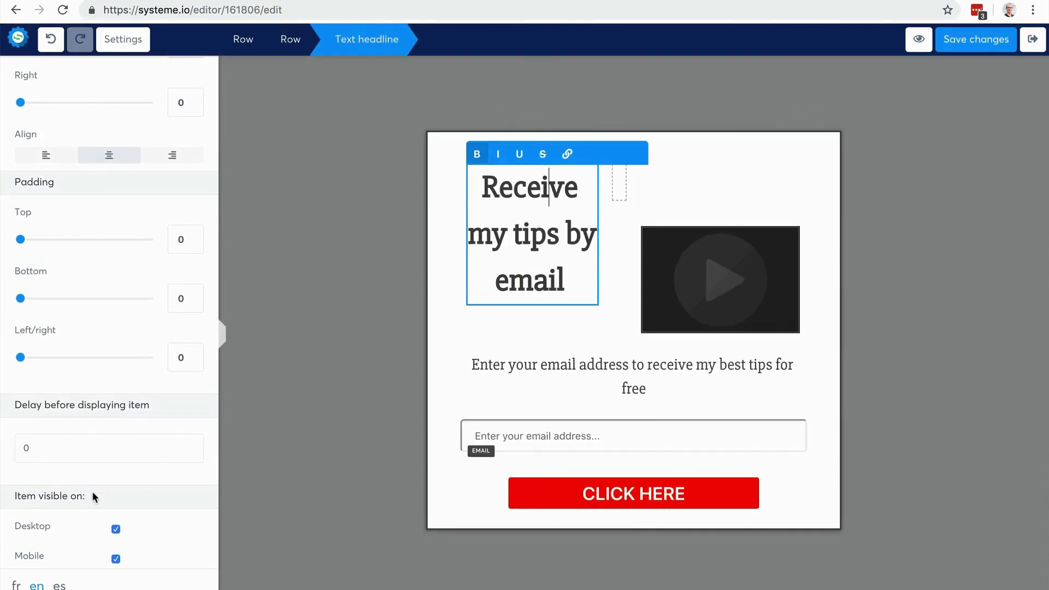
pyautogui.scroll(-1, 96, 492)
pyautogui.click(115, 530)
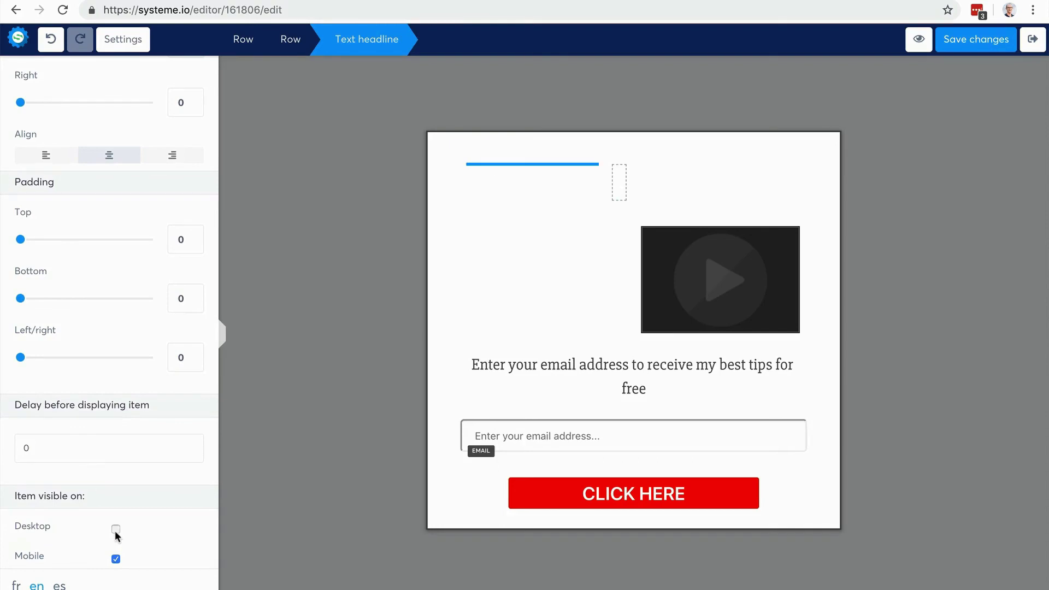
pyautogui.click(115, 529)
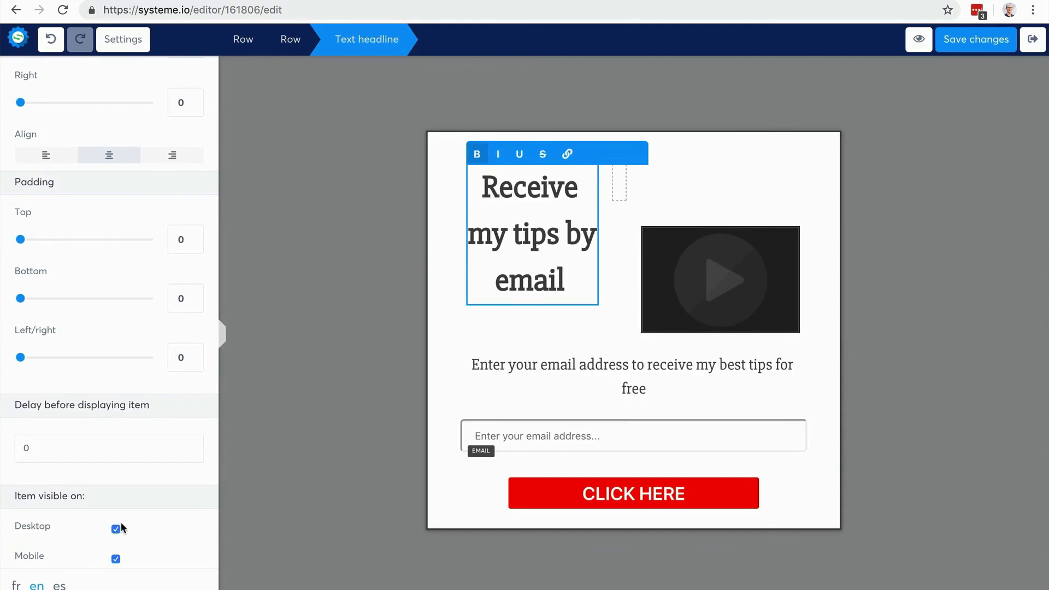
# Step: Exit the page editor back to the List building funnel's Optin form step
pyautogui.click(1036, 41)
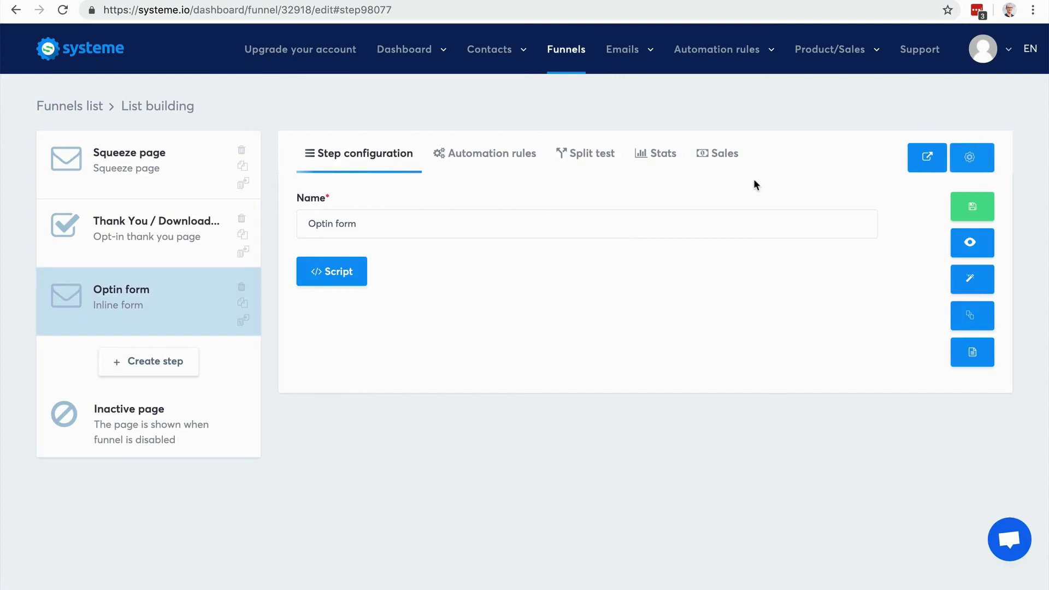